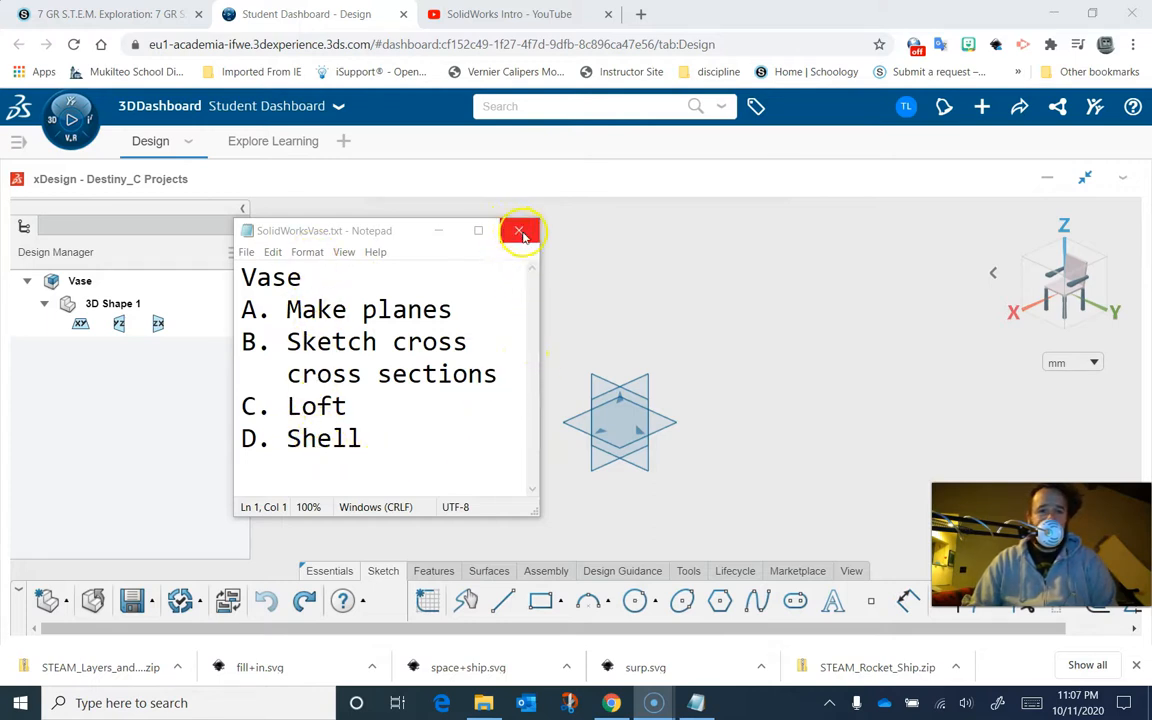
- Hide the yz and zx reference planes so only the xy plane stays visible
click(758, 292)
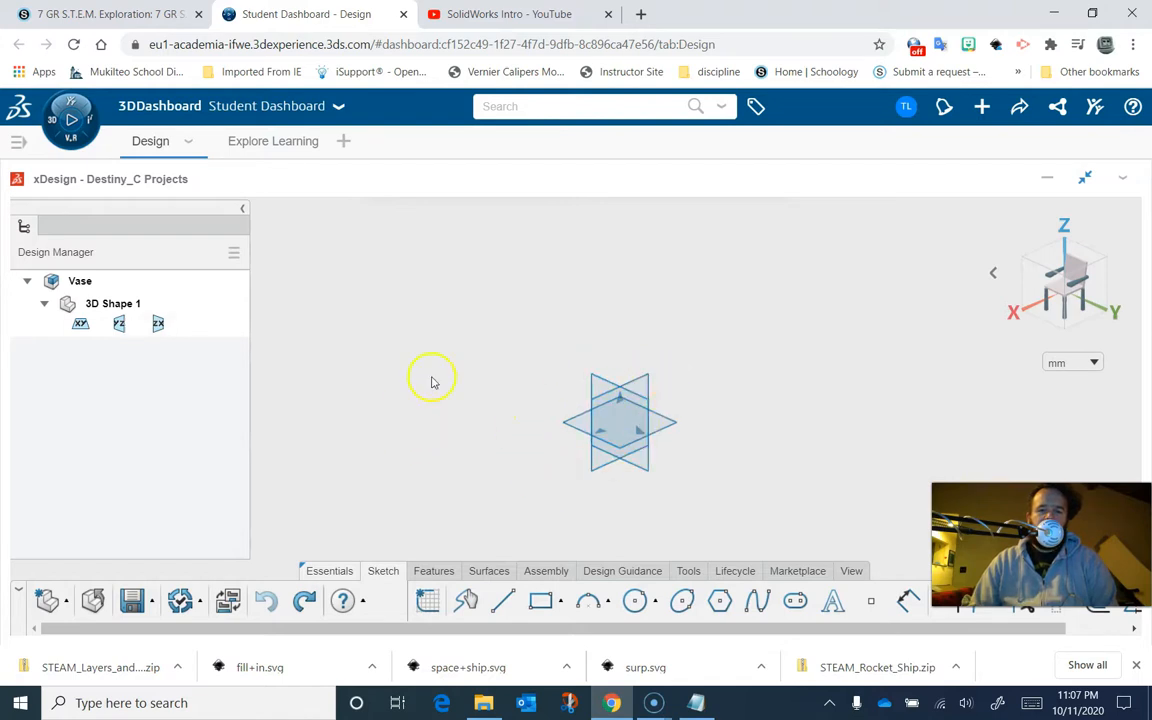
click(572, 426)
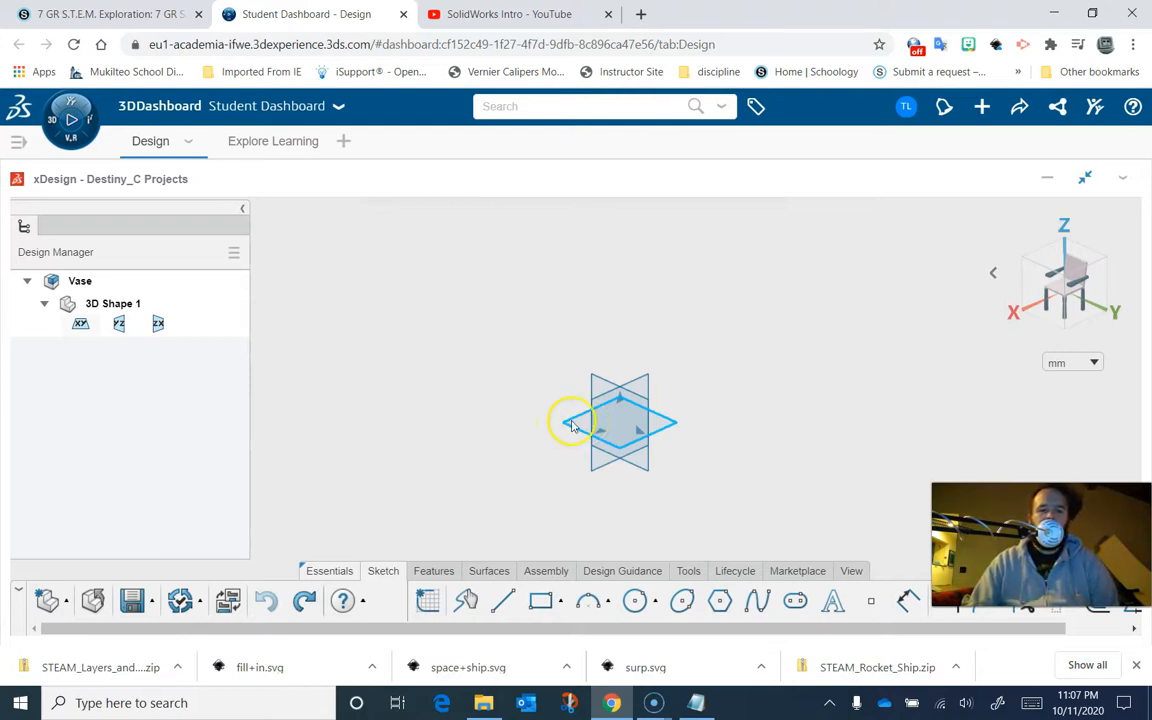
click(120, 325)
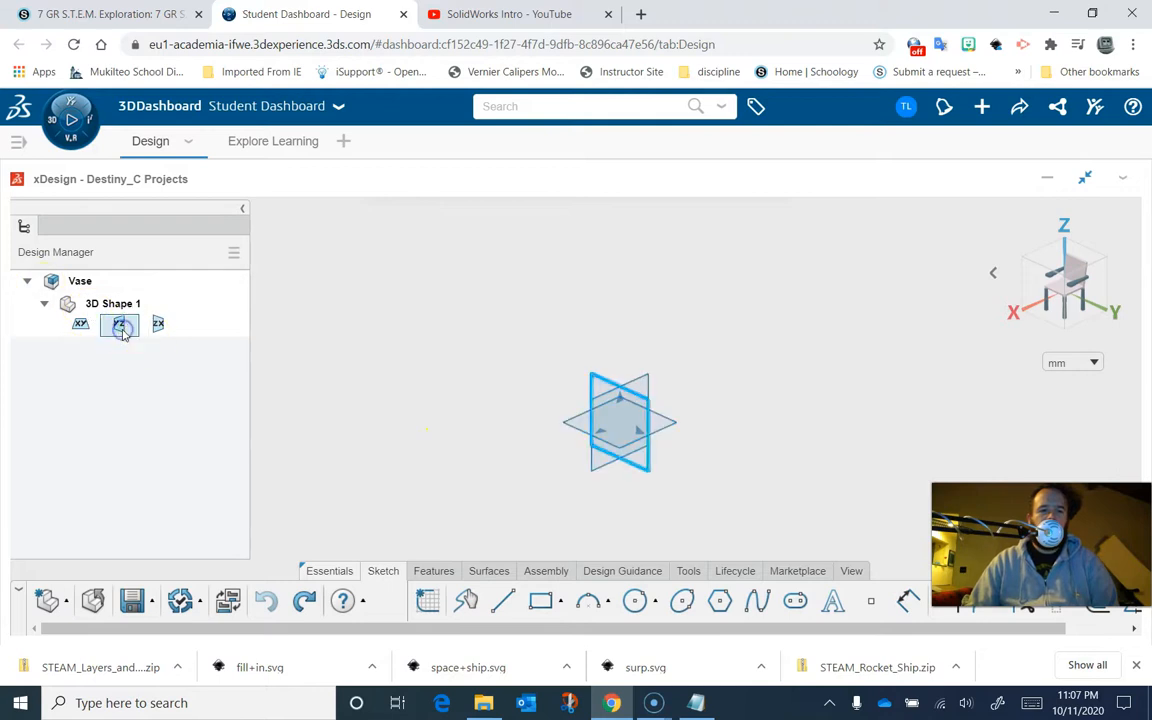
click(164, 265)
click(159, 322)
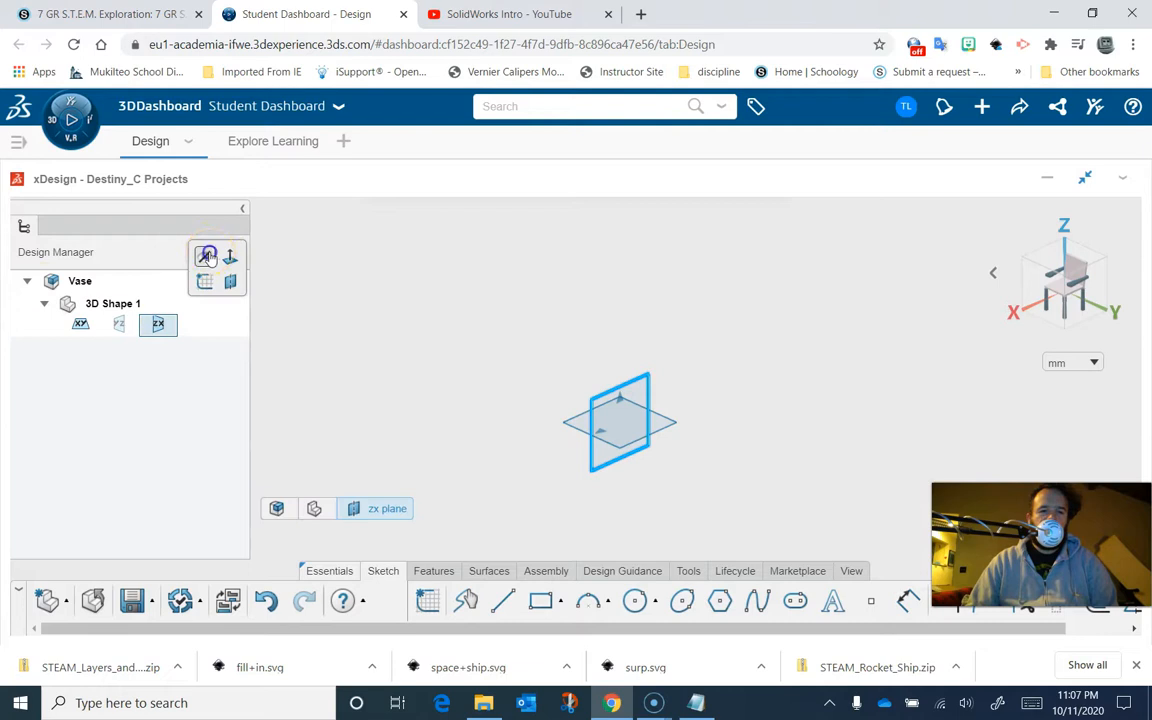
click(207, 257)
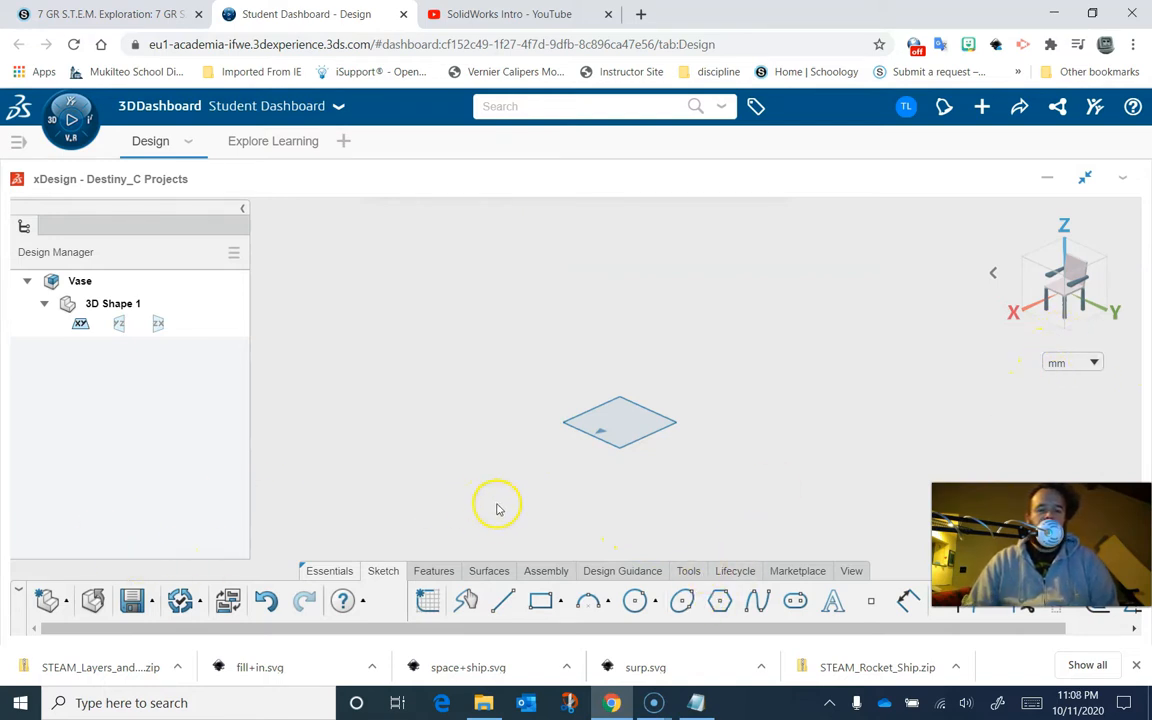
- Create a reference plane offset 30 mm from the xy plane
click(432, 571)
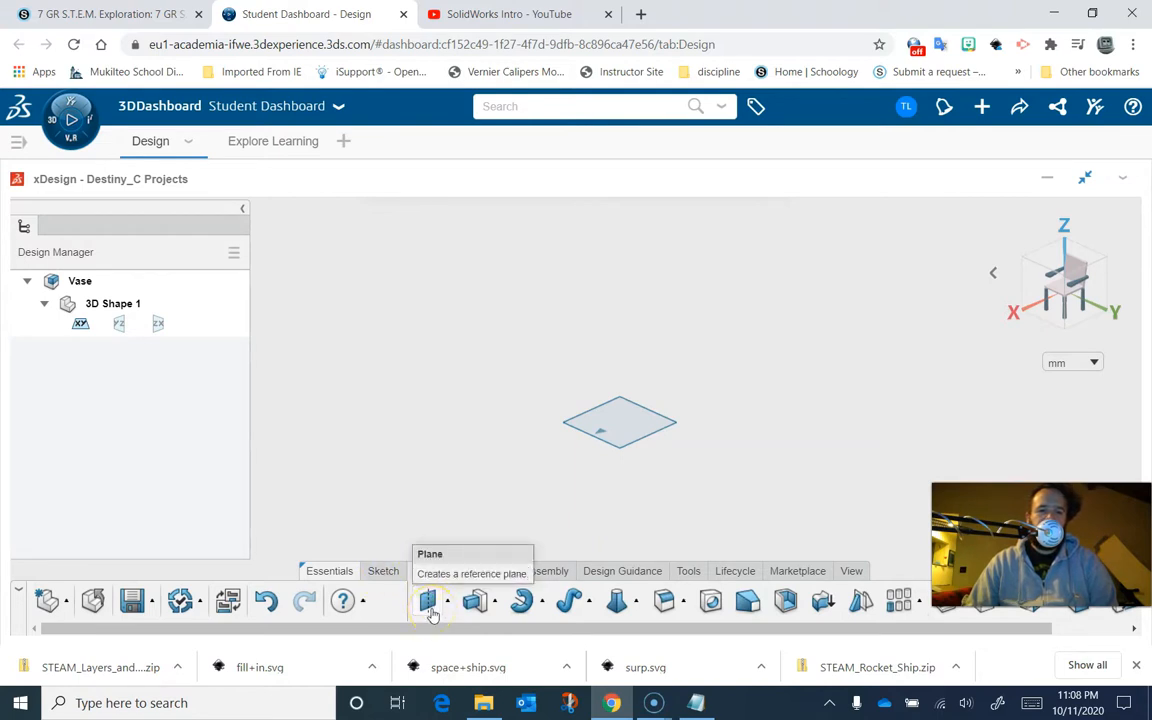
click(430, 603)
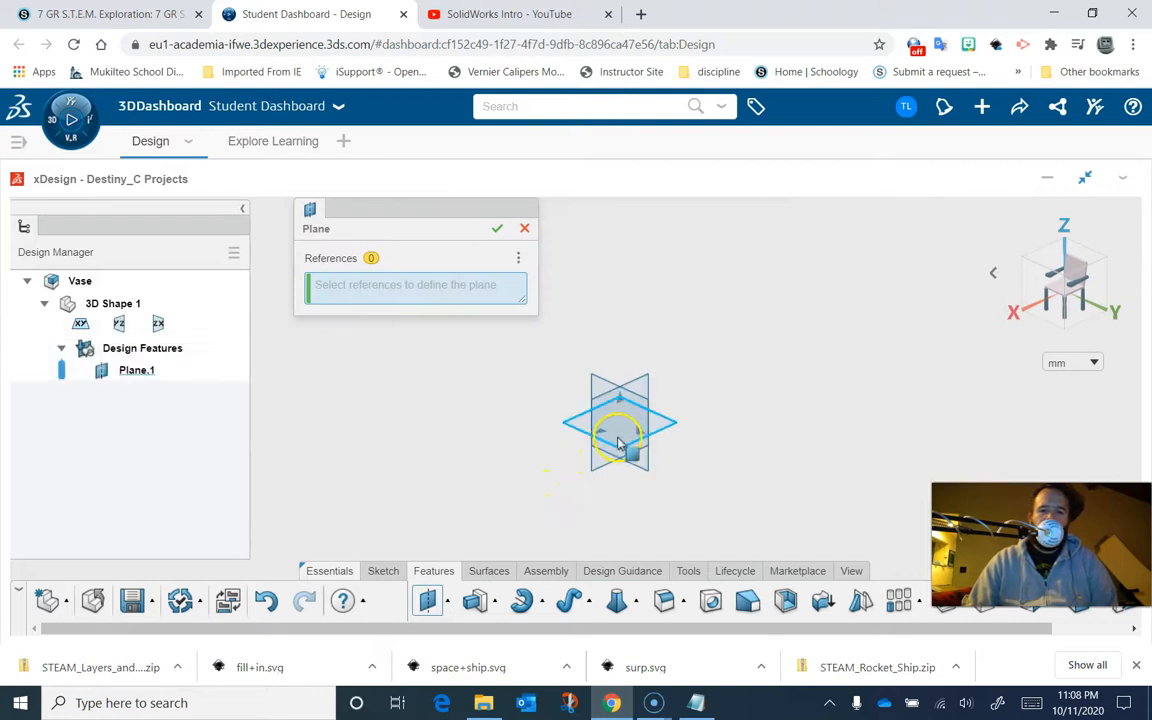
click(566, 424)
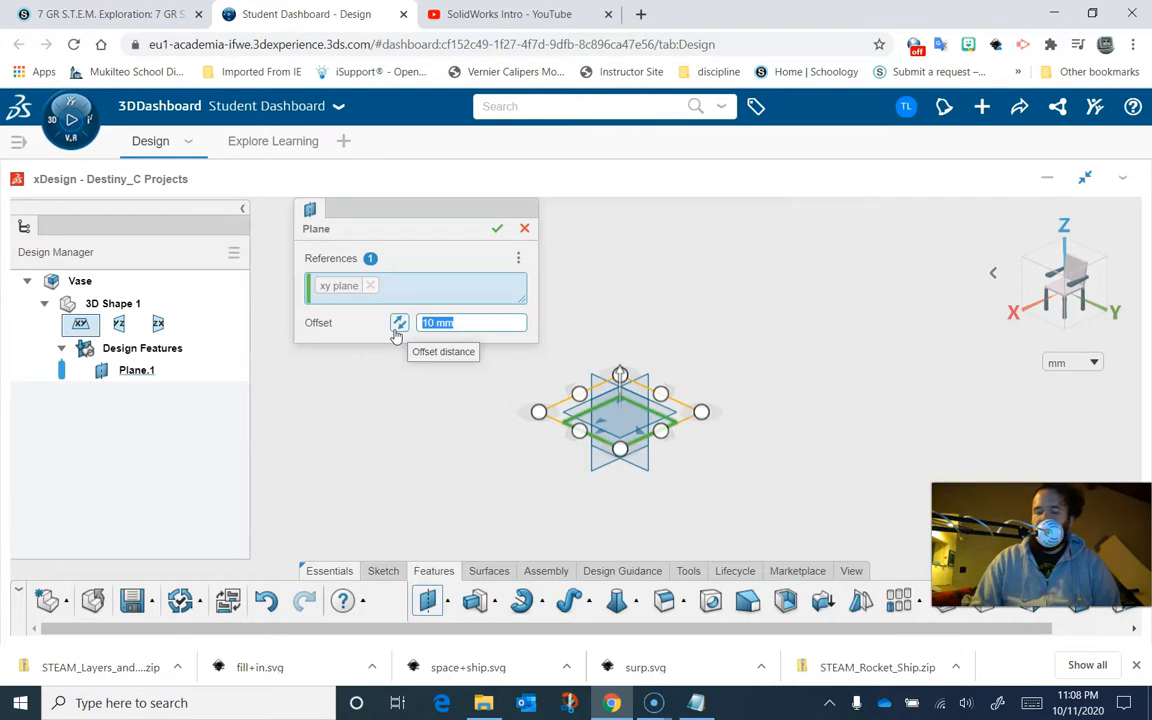
text(30)
key(Return)
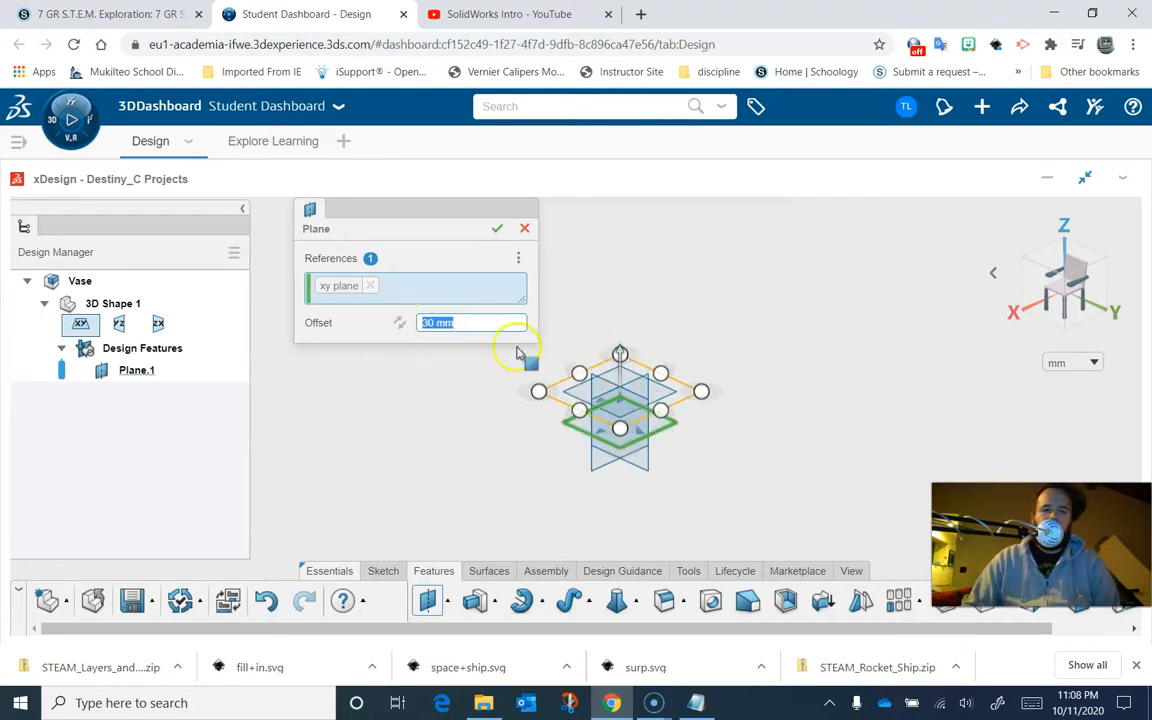
click(497, 228)
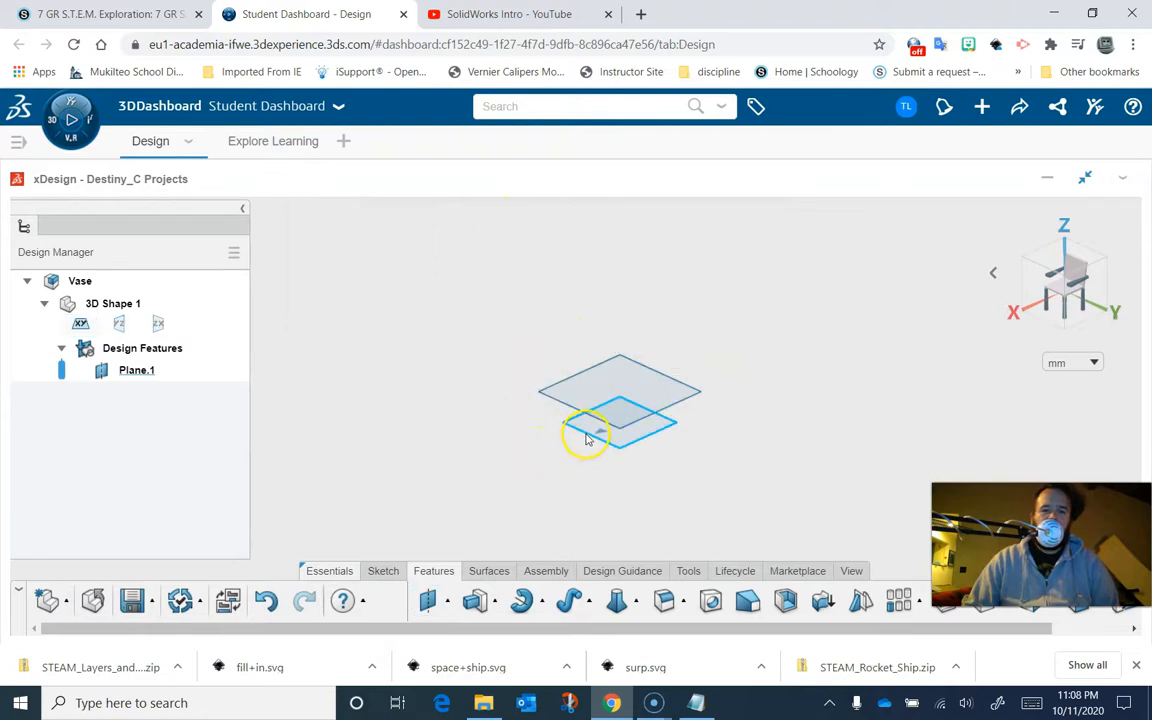
- Create a second reference plane offset 60 mm from the xy plane
click(587, 436)
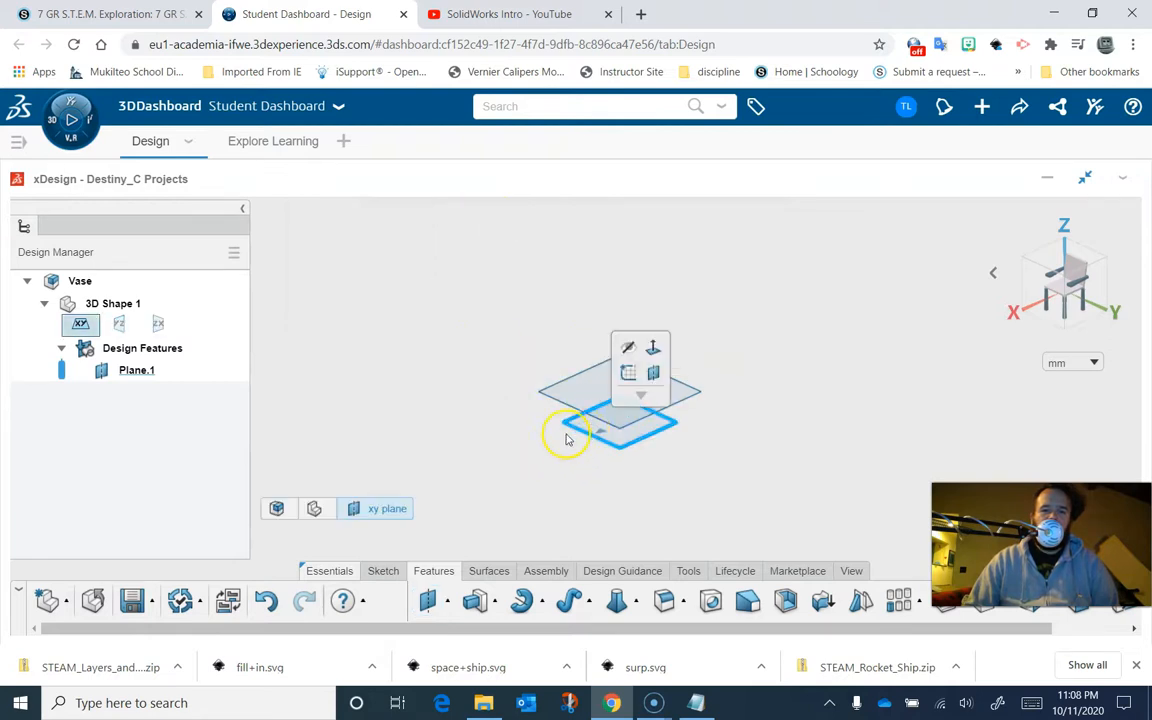
click(653, 375)
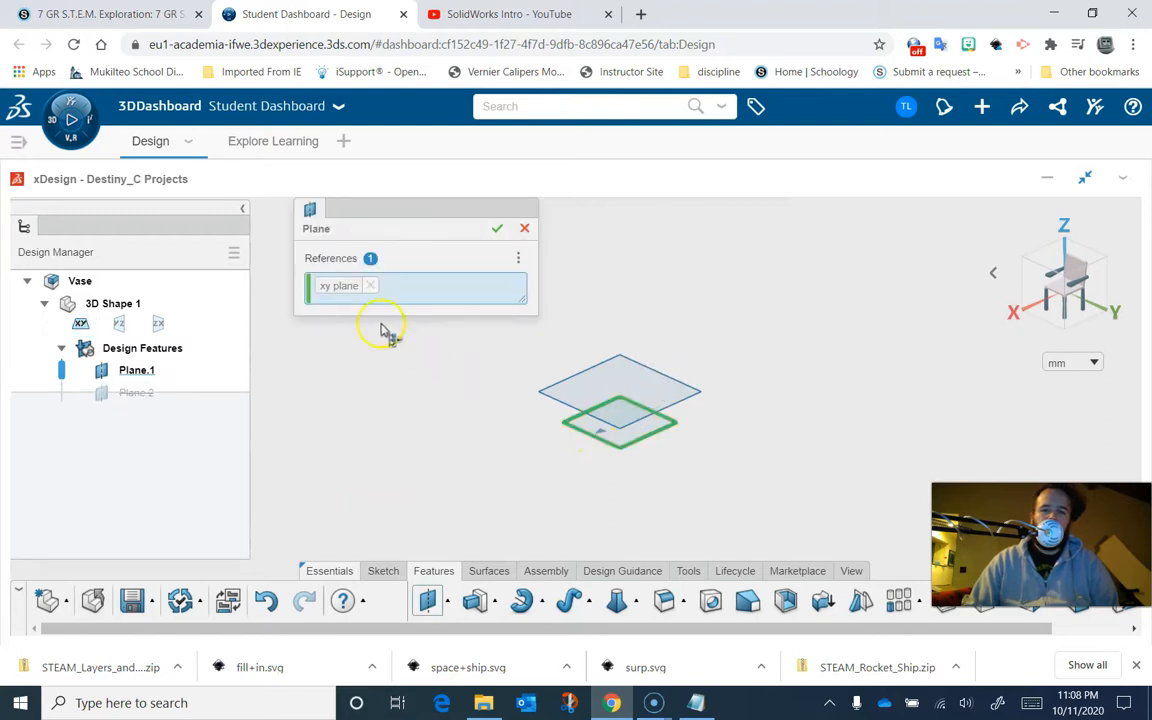
text(60)
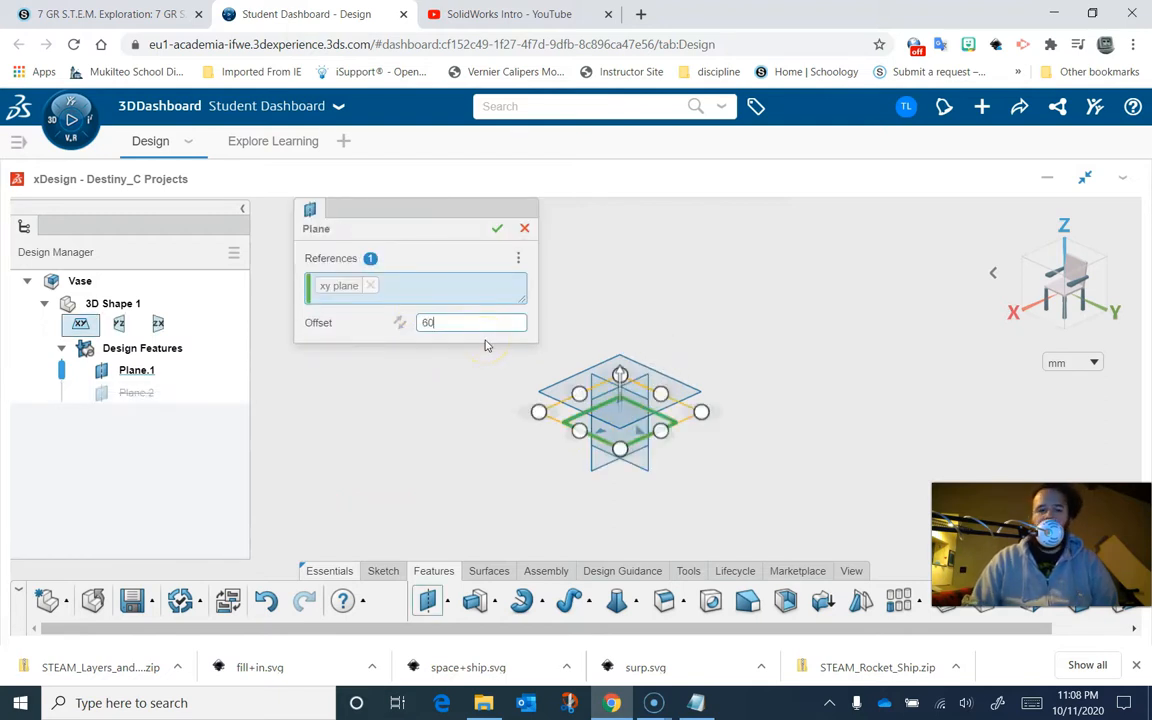
key(Return)
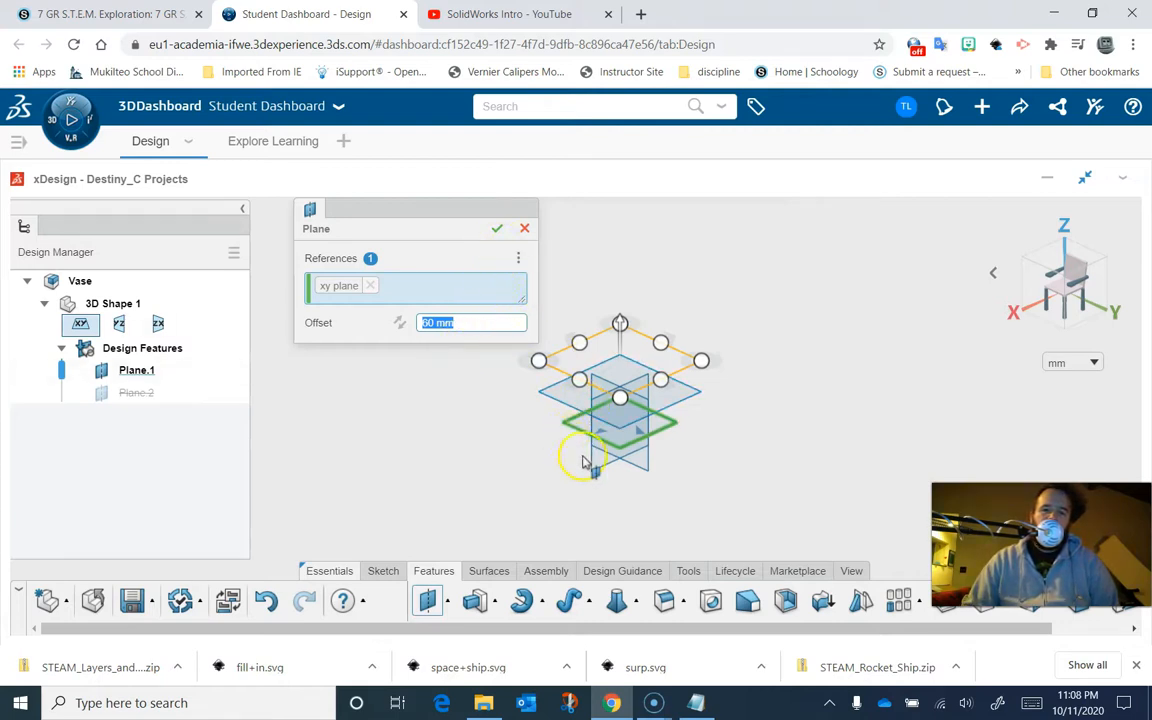
click(494, 231)
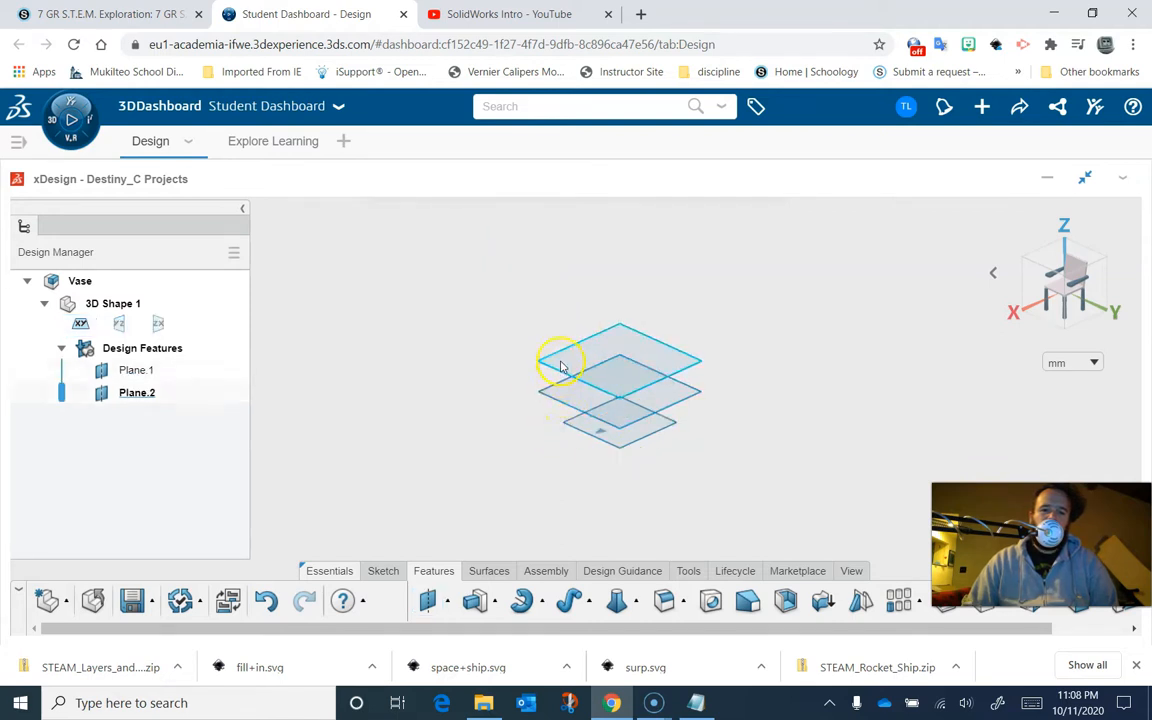
click(583, 431)
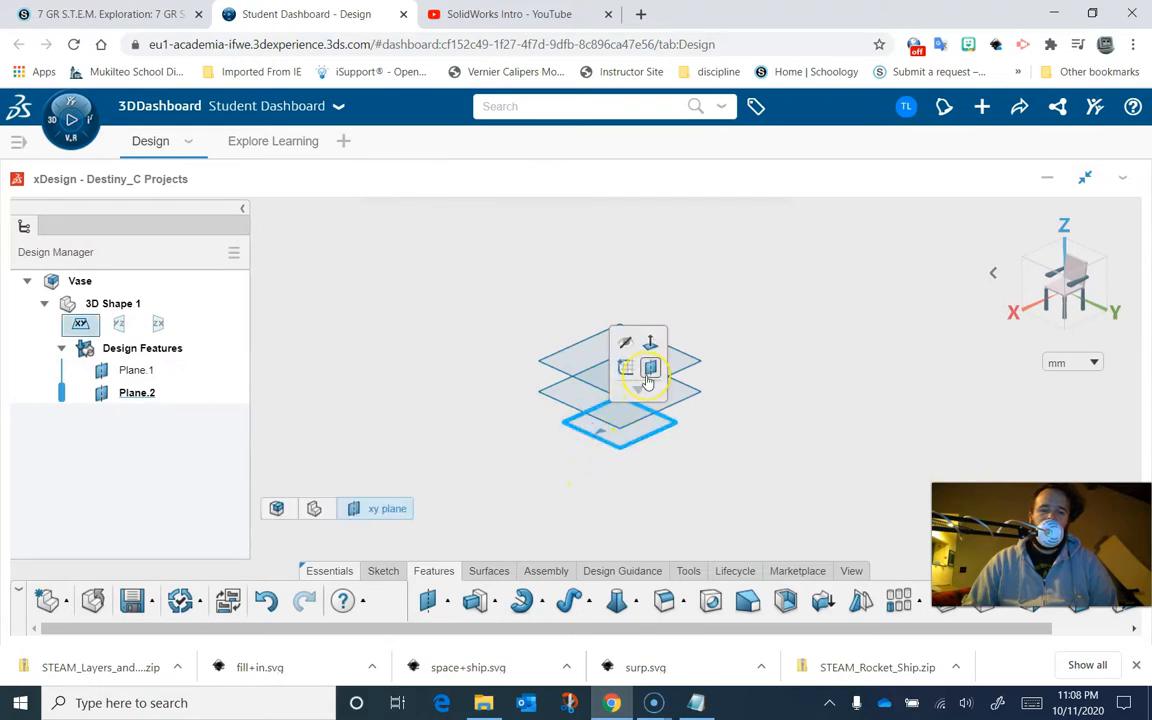
click(617, 447)
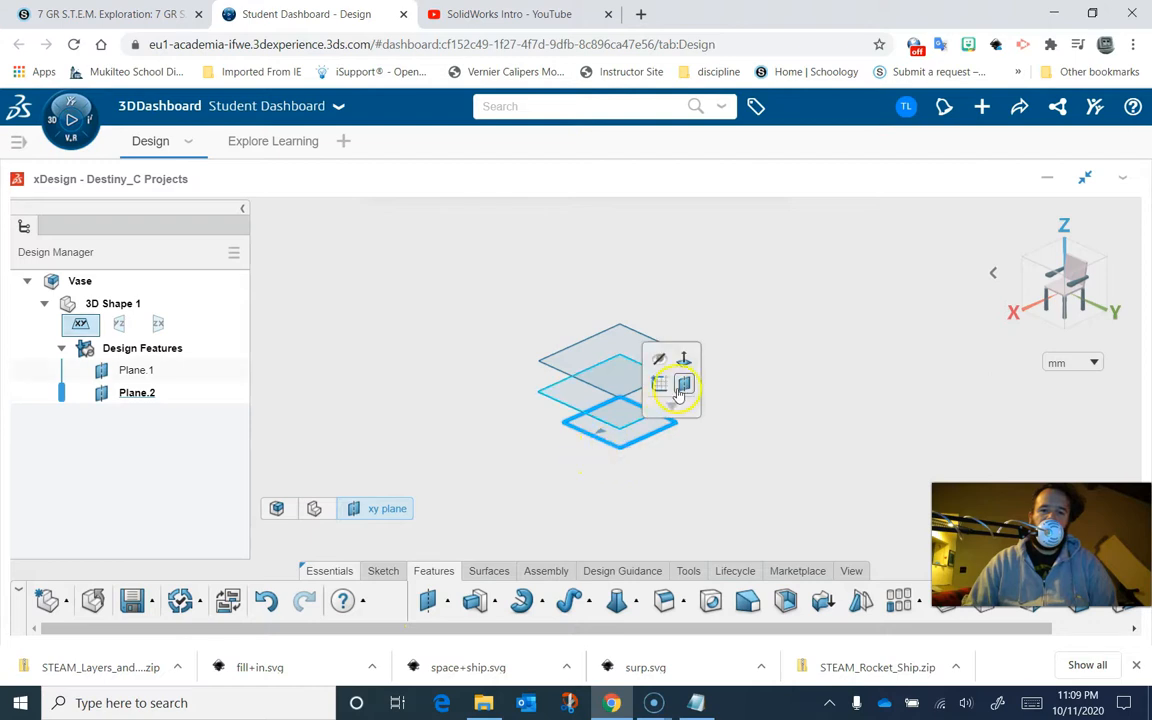
click(684, 388)
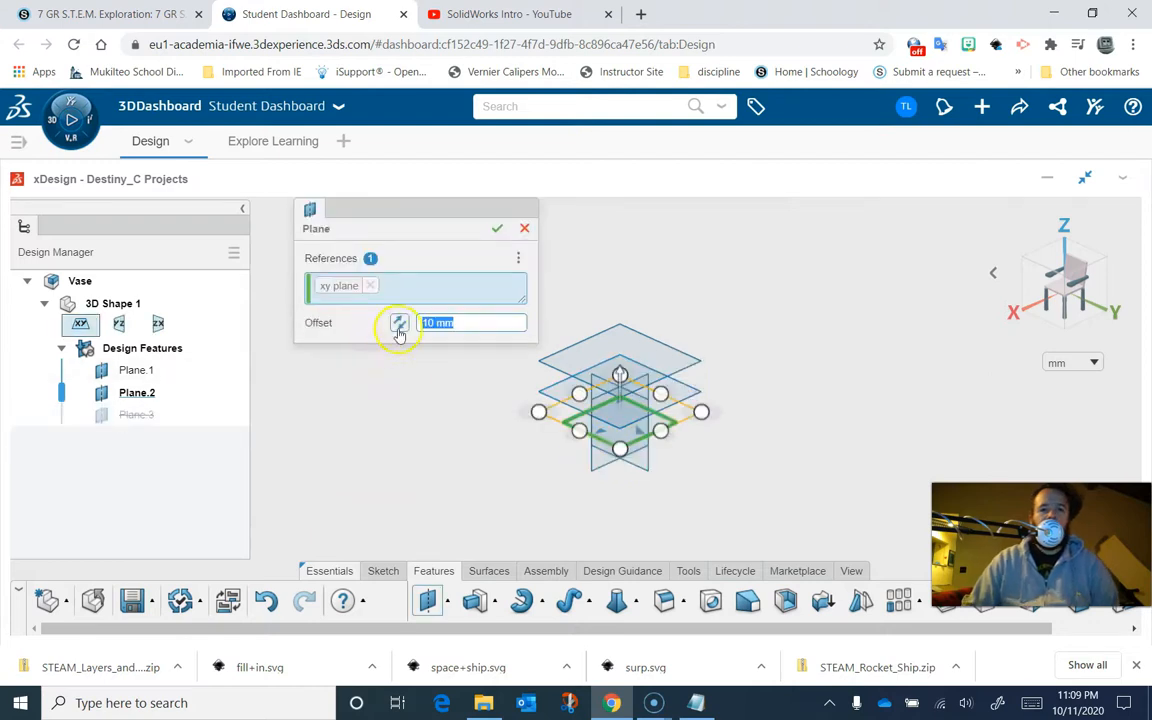
text(100)
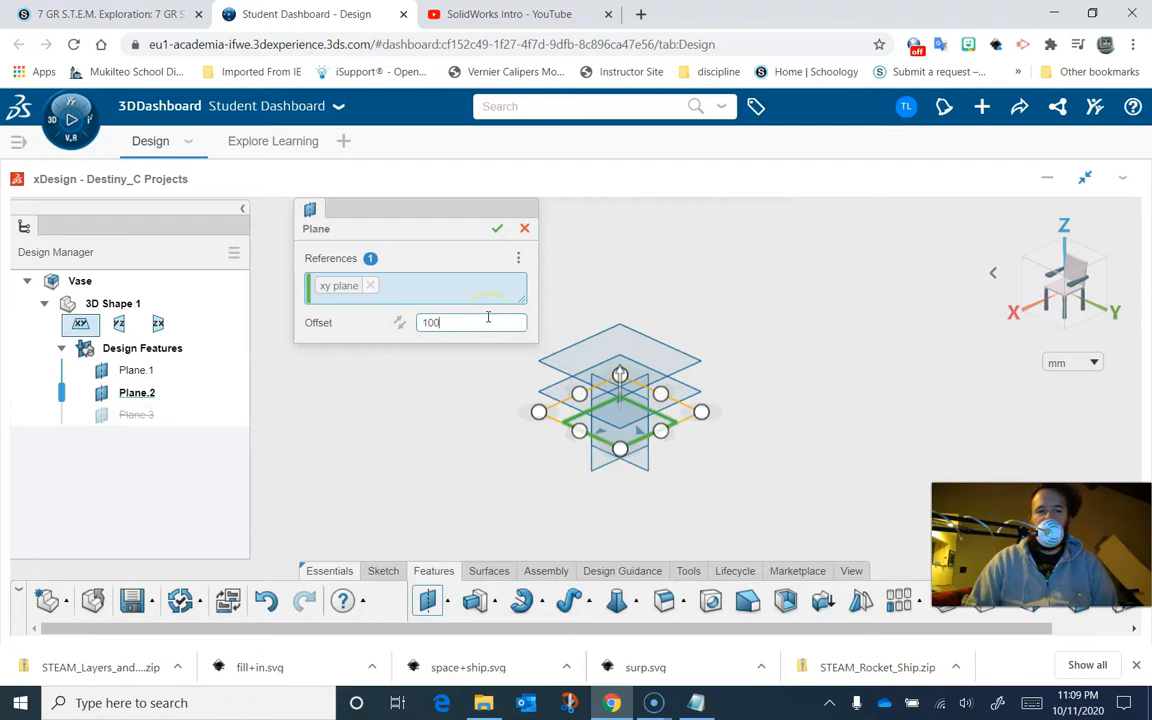
key(Return)
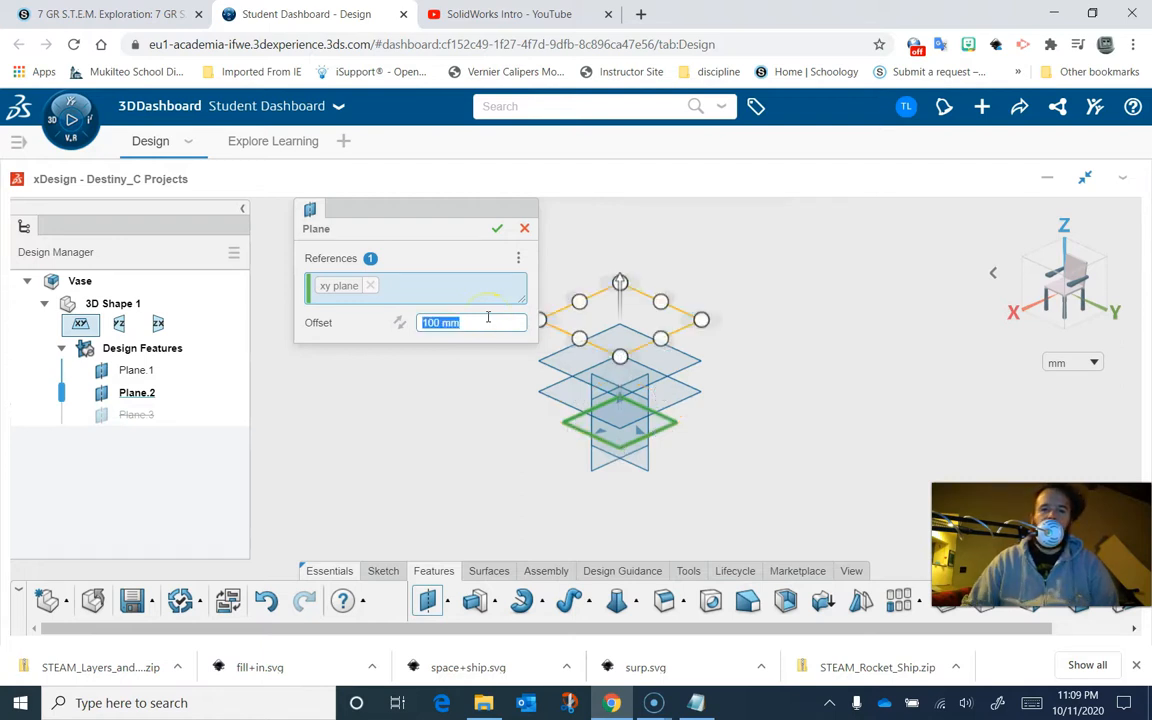
click(571, 426)
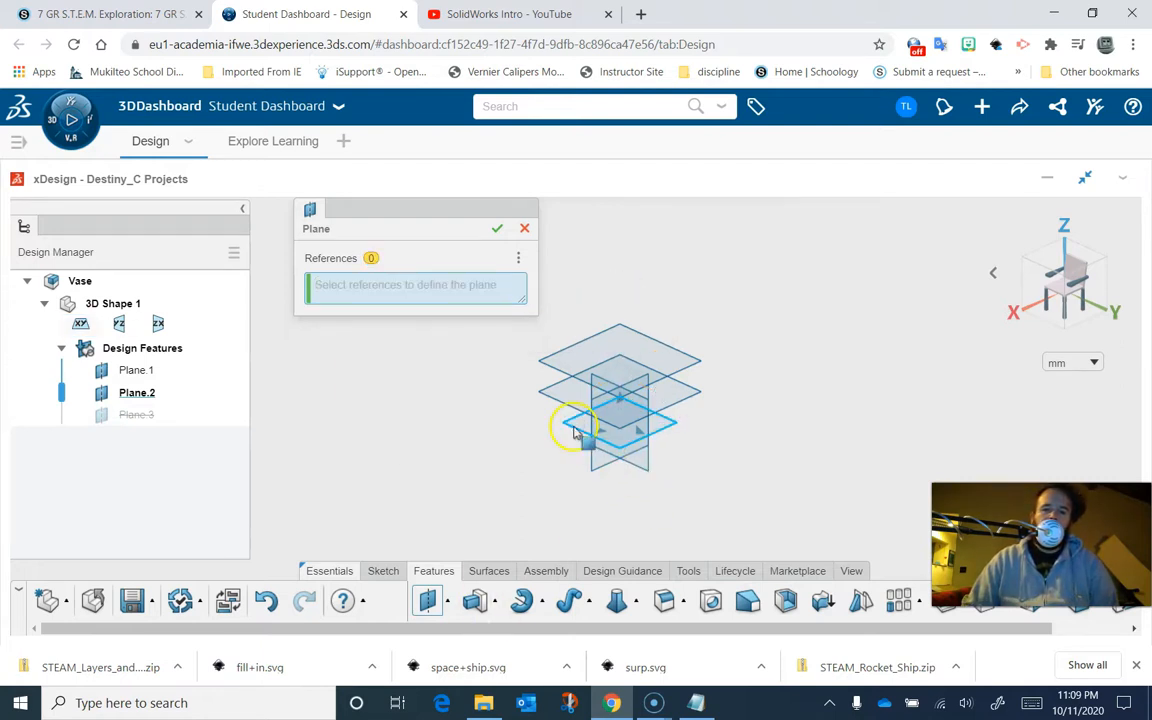
click(524, 229)
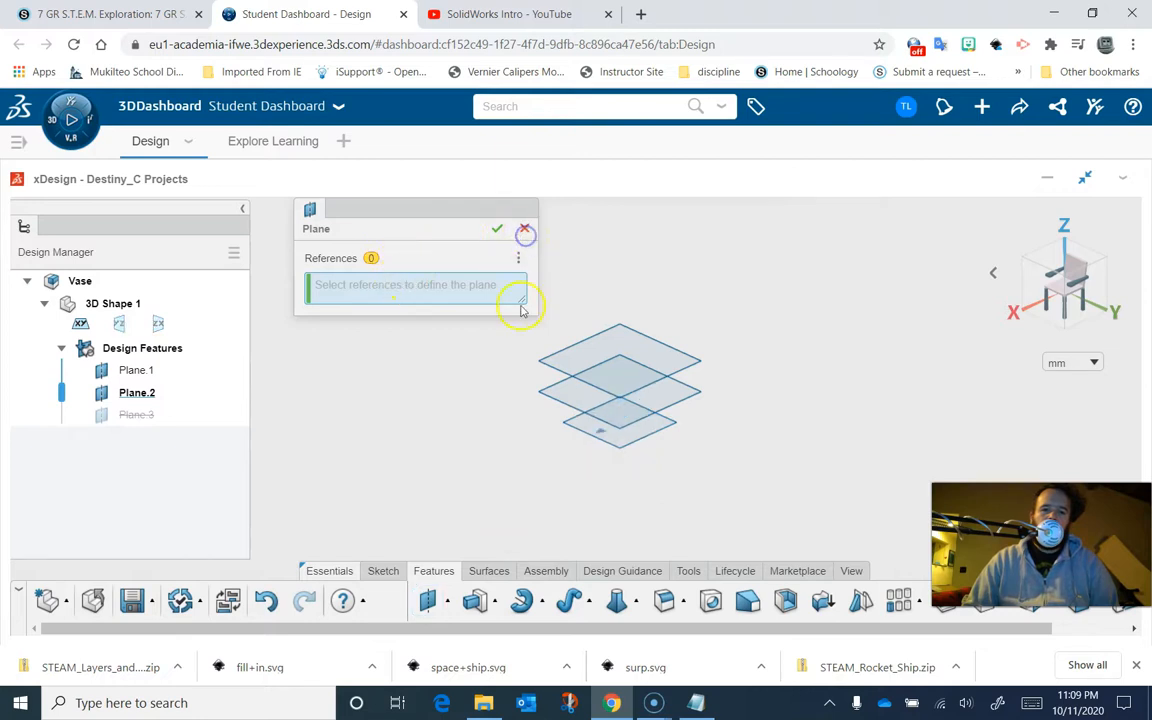
- Create a third reference plane offset 100 mm from the xy plane
click(594, 440)
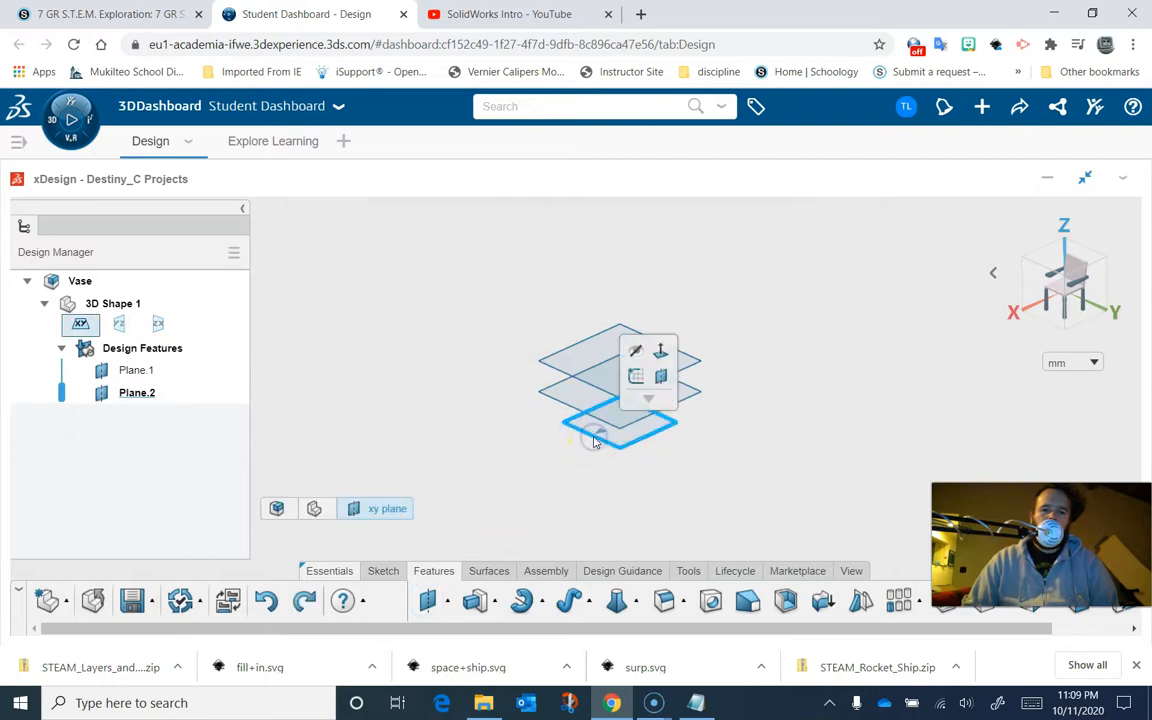
click(659, 377)
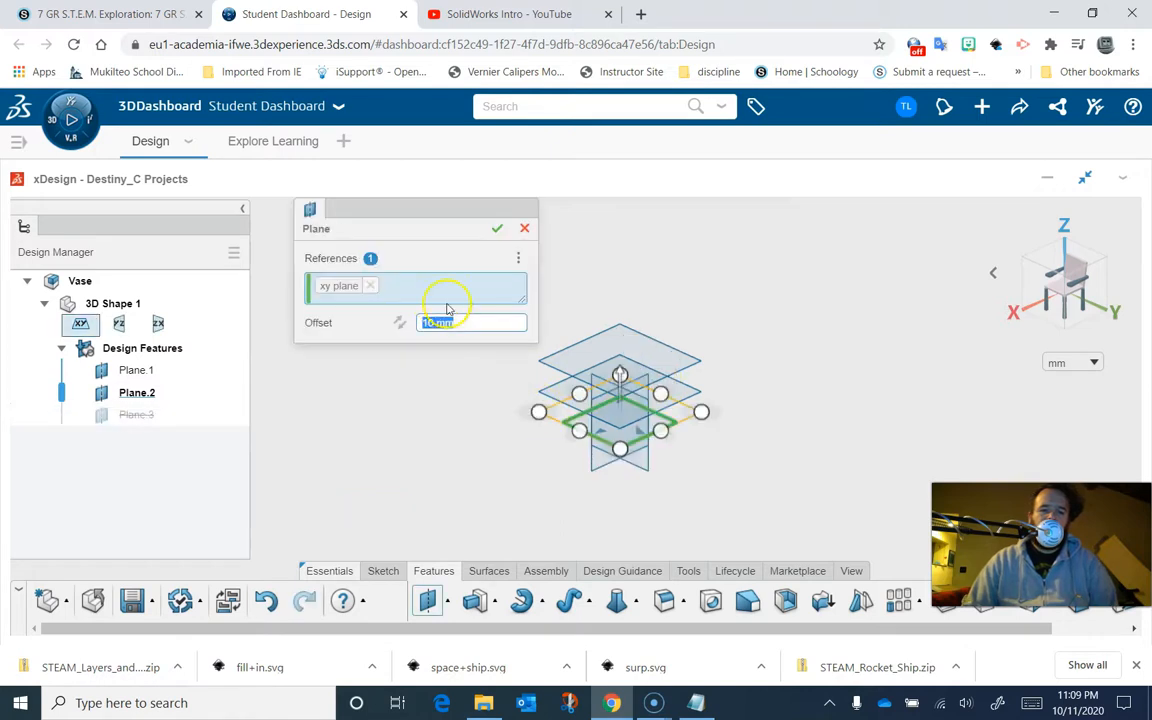
text(100)
key(Return)
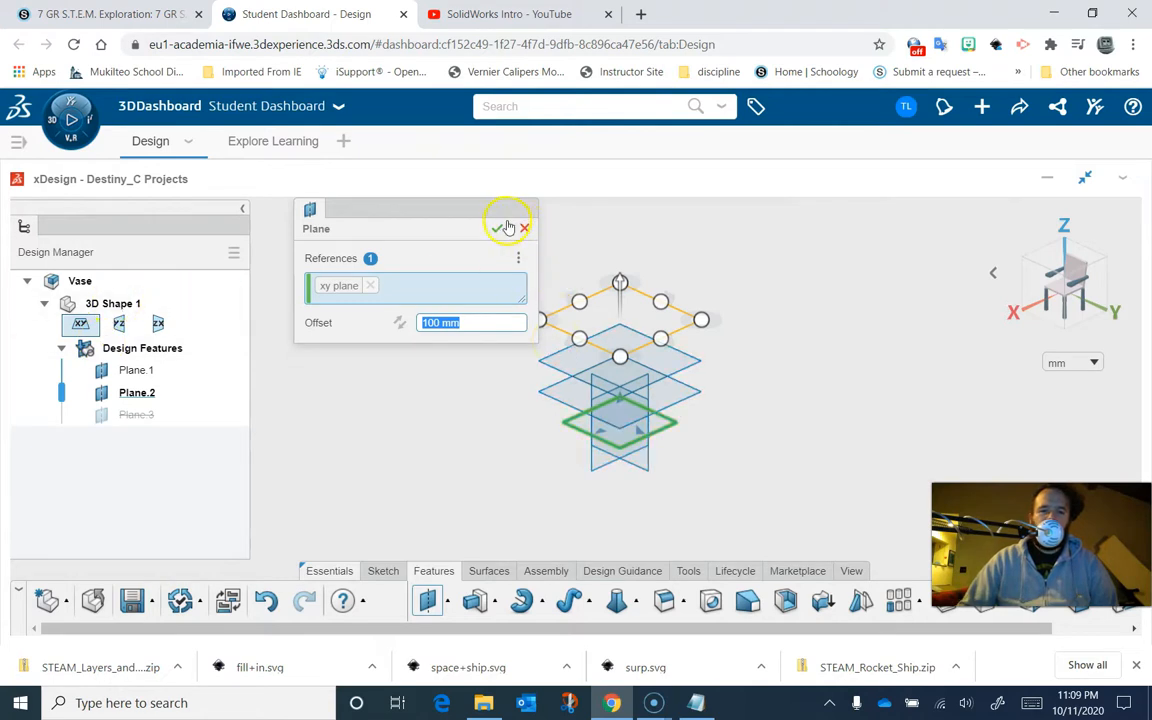
click(497, 227)
- Create a fourth reference plane offset 150 mm from the xy plane
click(587, 436)
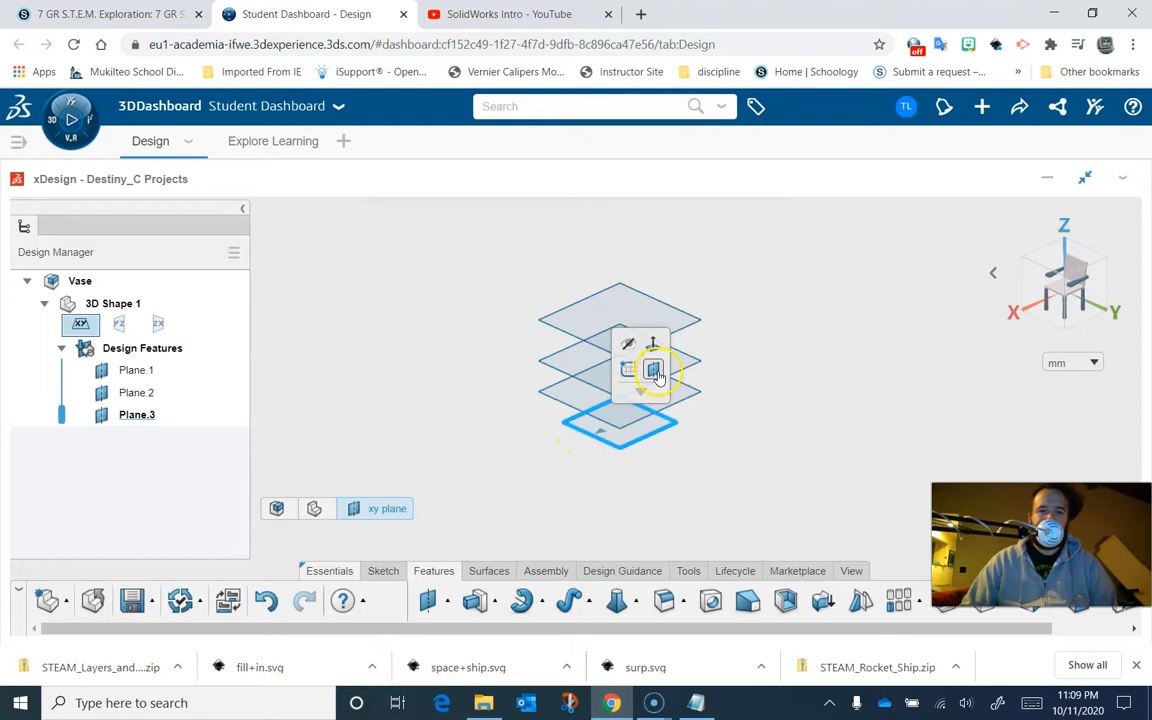
click(654, 371)
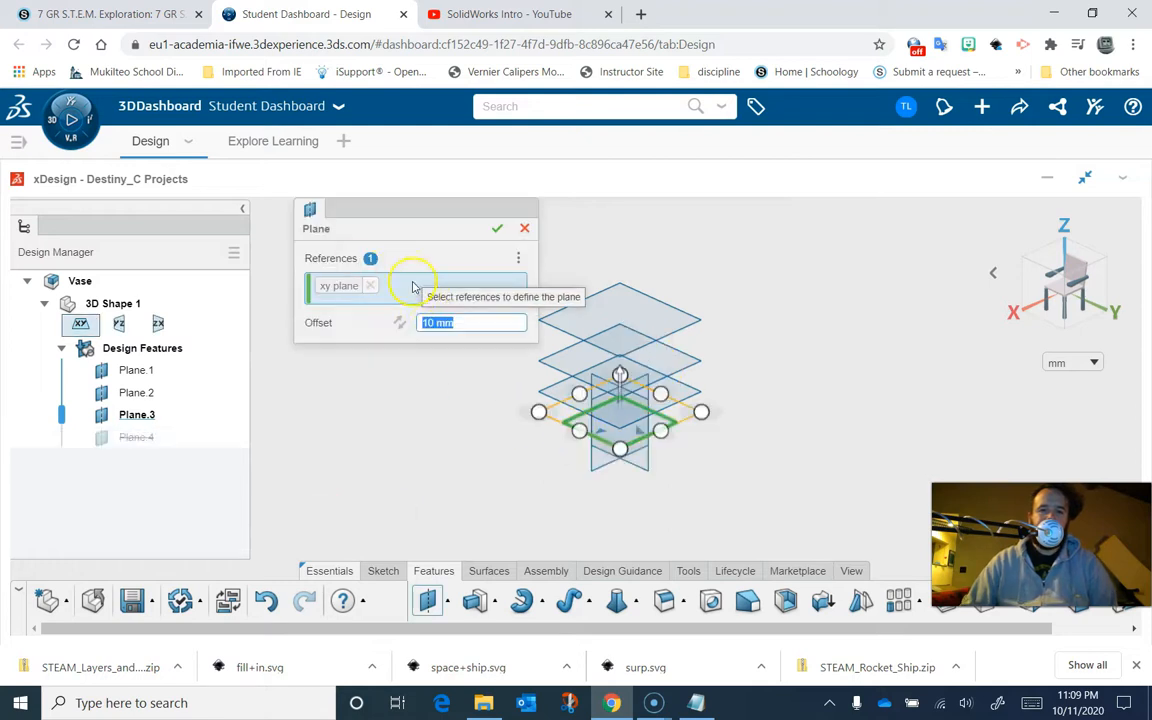
text(150)
key(Return)
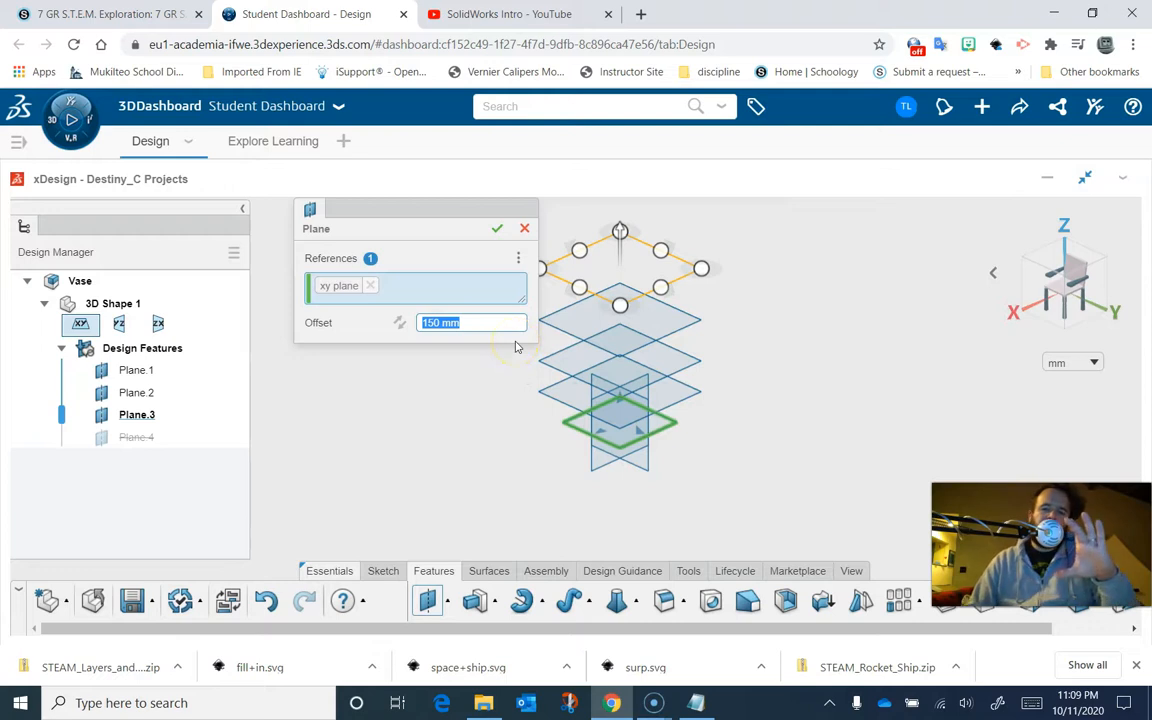
click(495, 231)
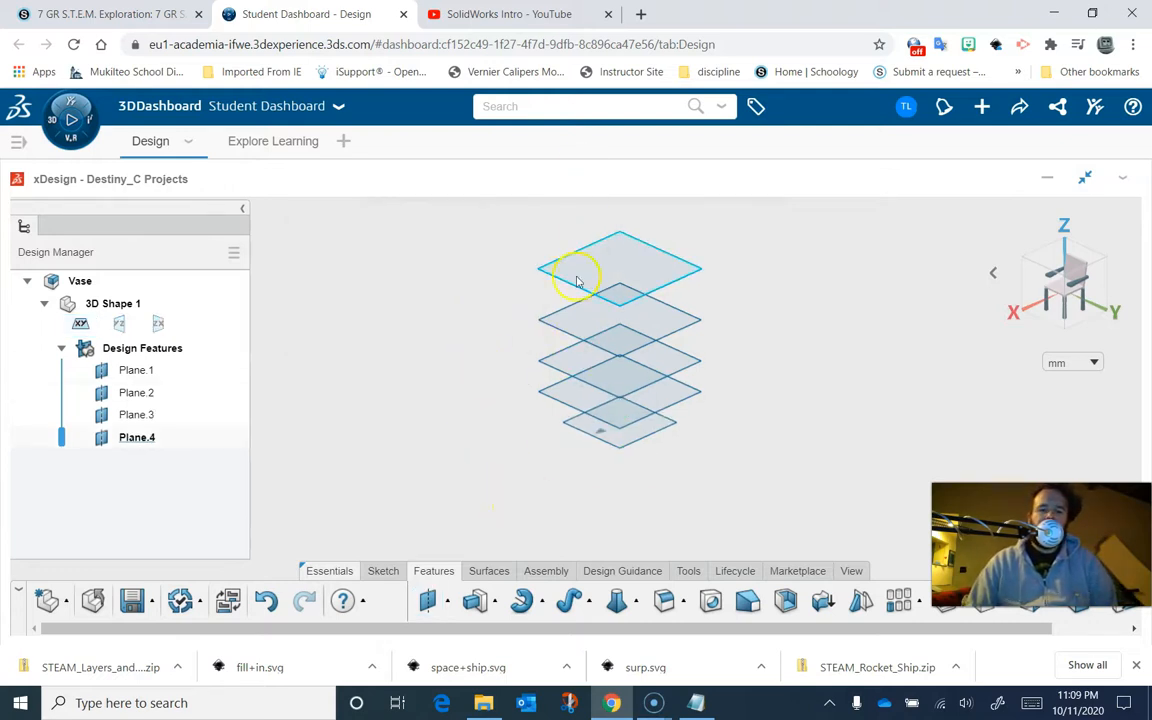
- Review the vase plan notes in Notepad and close them again
click(695, 703)
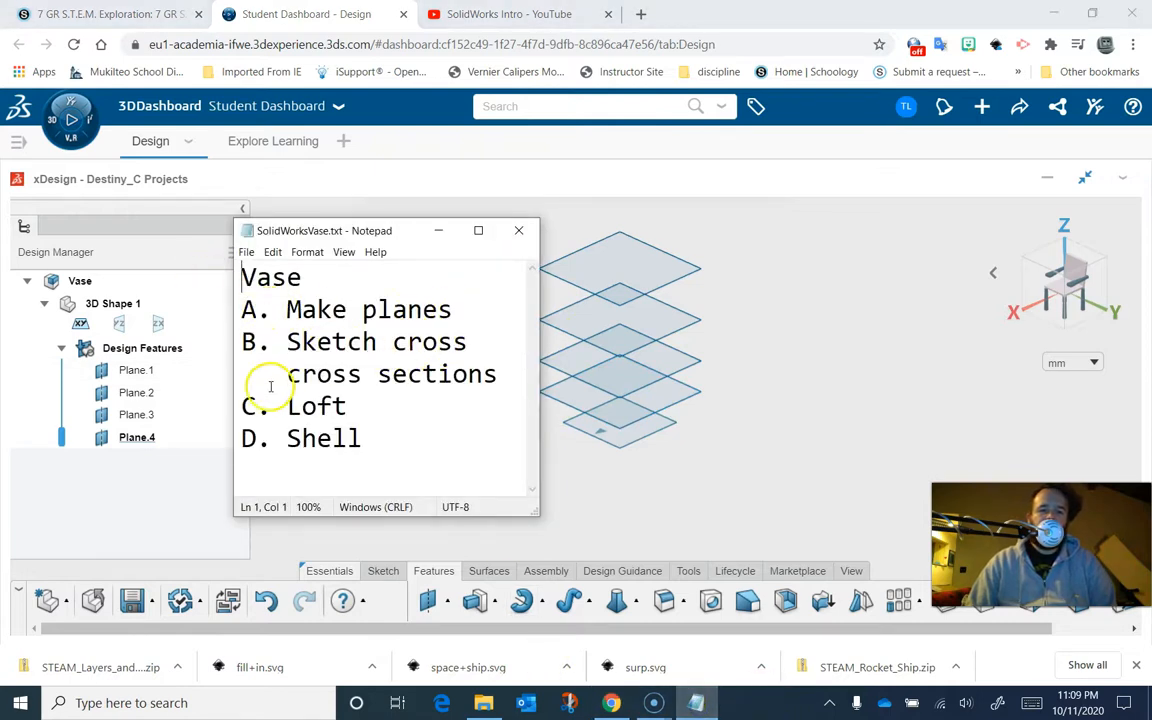
click(800, 508)
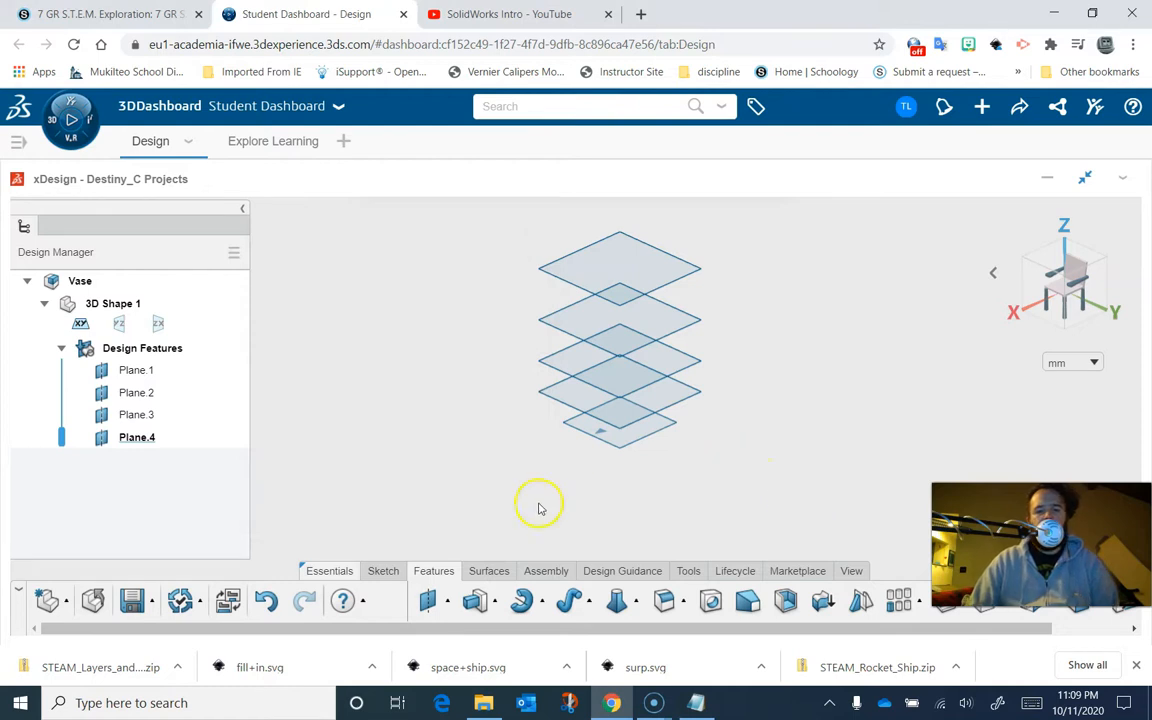
- Sketch a center circle on the bottom xy plane around the origin and finish the sketch
click(377, 570)
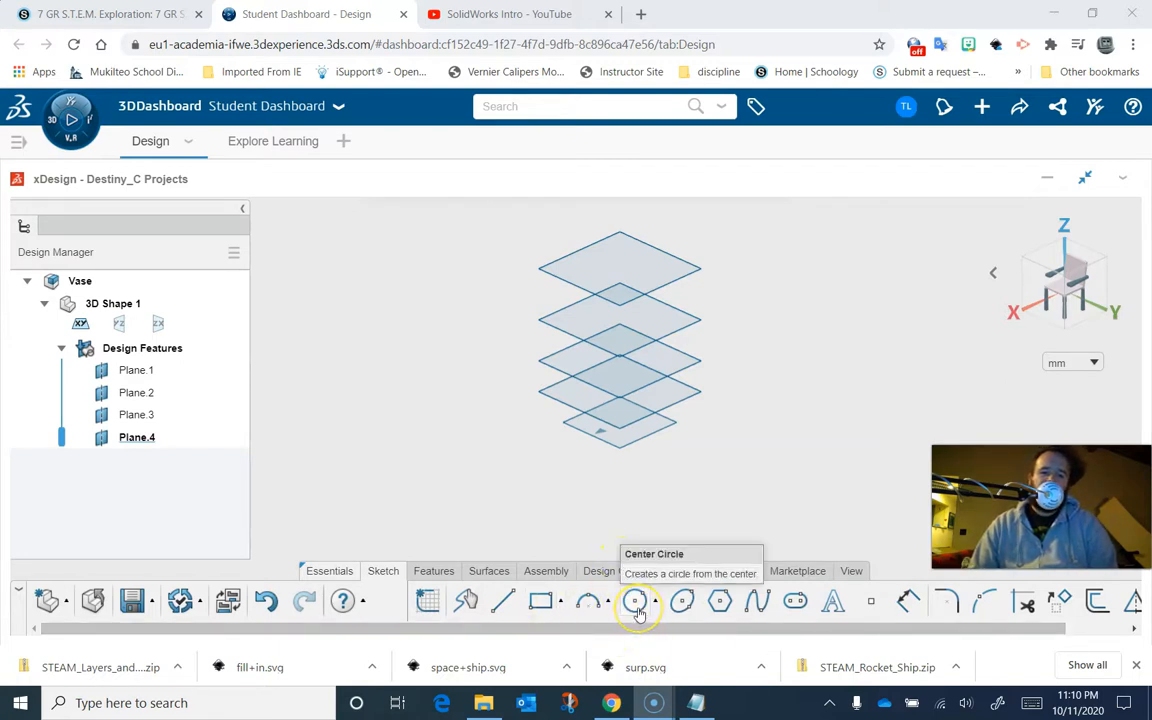
click(636, 603)
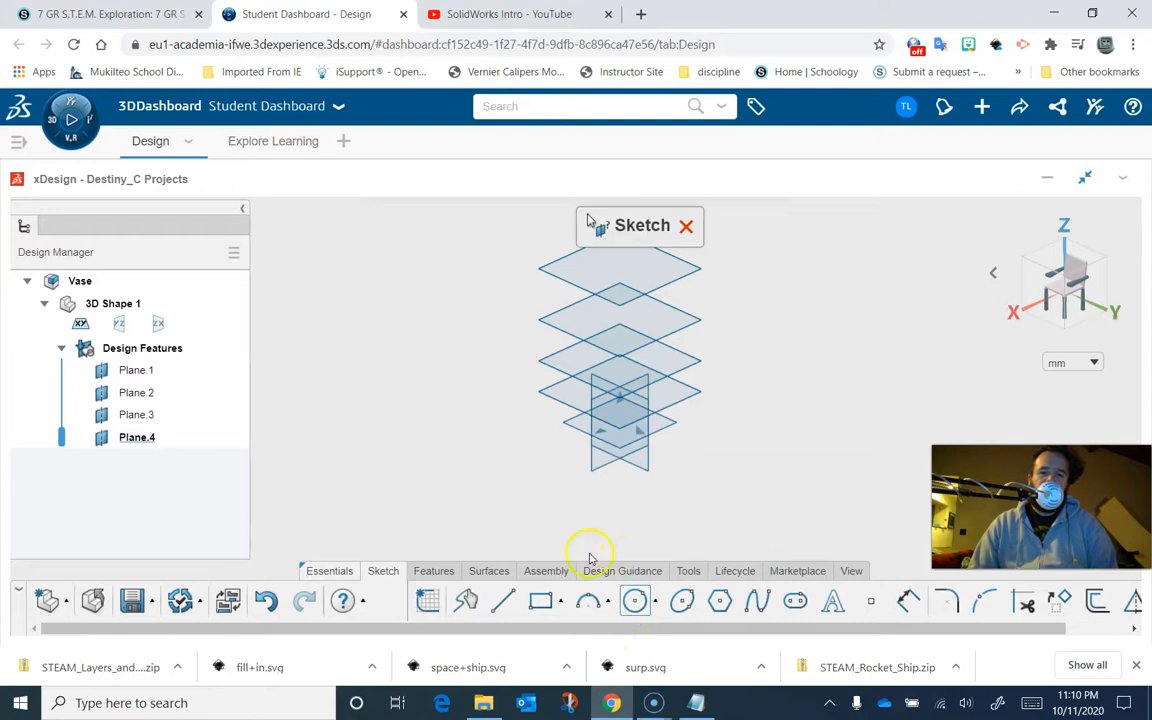
click(577, 432)
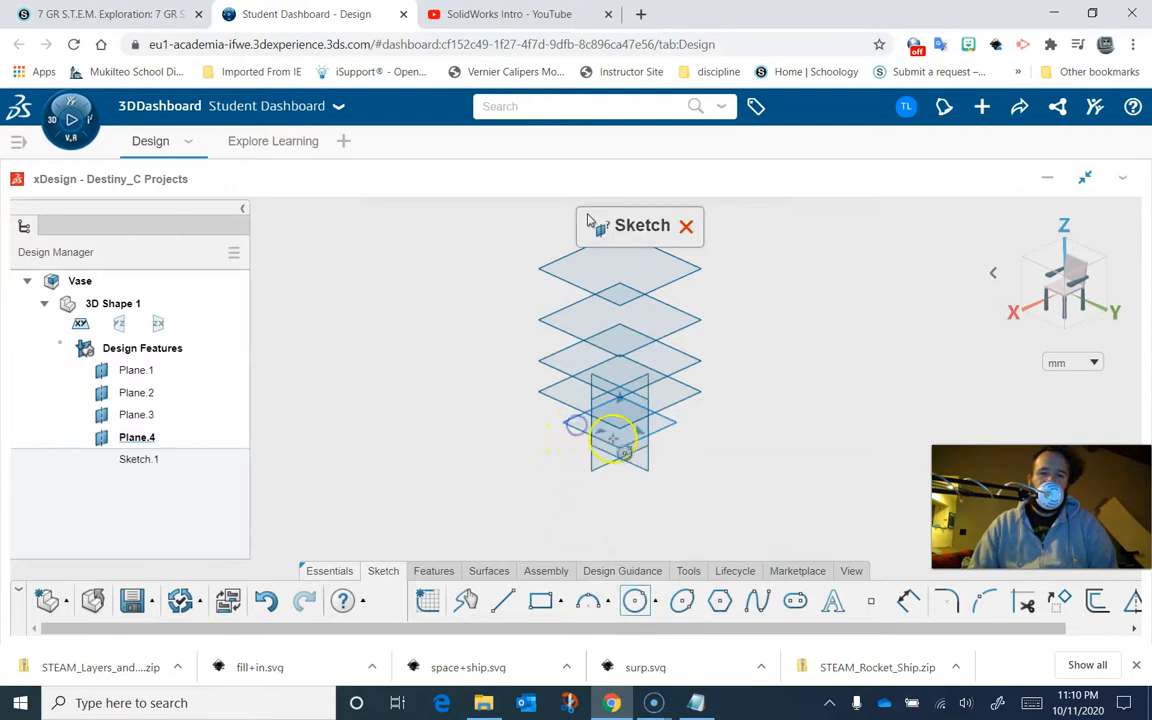
mouse_move(620, 423)
mouse_down()
mouse_move(681, 424)
mouse_move(671, 434)
mouse_up()
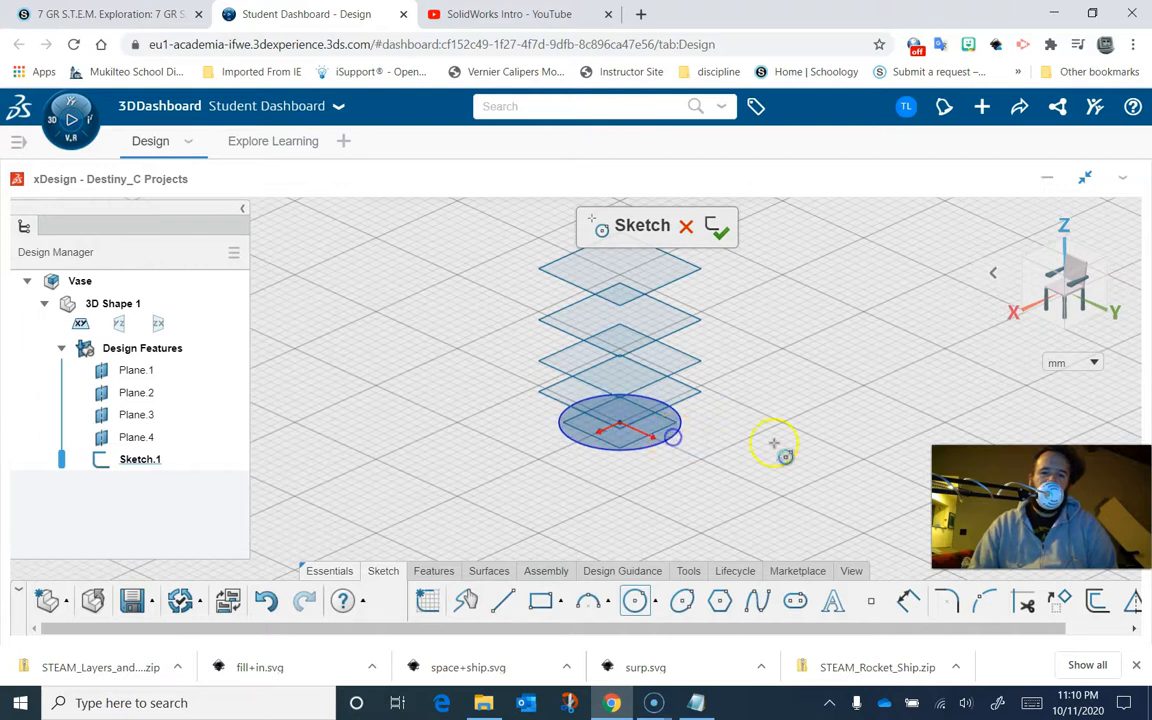
click(713, 229)
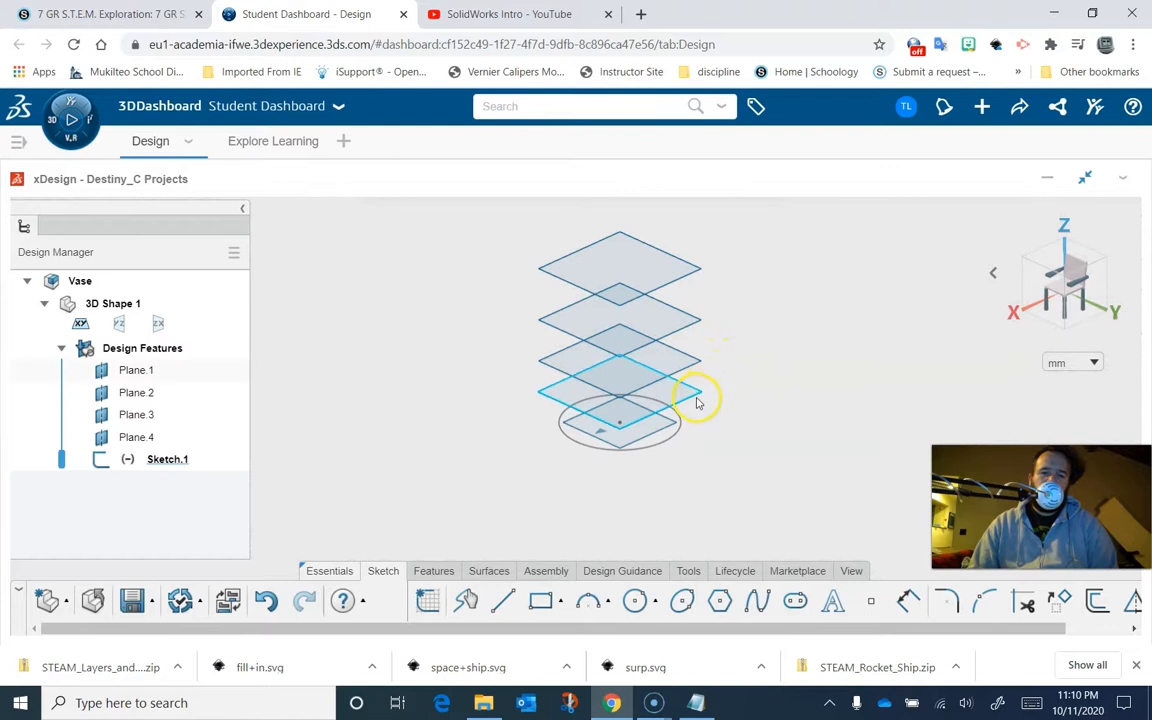
- Sketch a smaller center circle on Plane 1 around the origin and finish the sketch
click(705, 424)
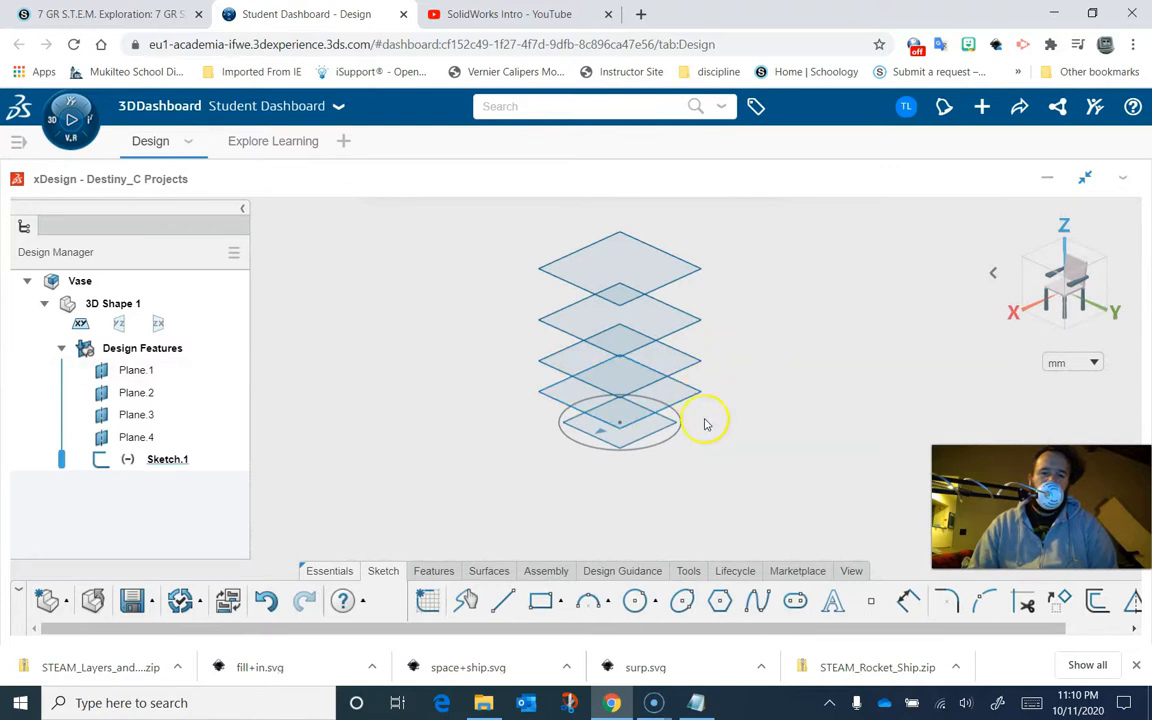
click(635, 603)
click(674, 394)
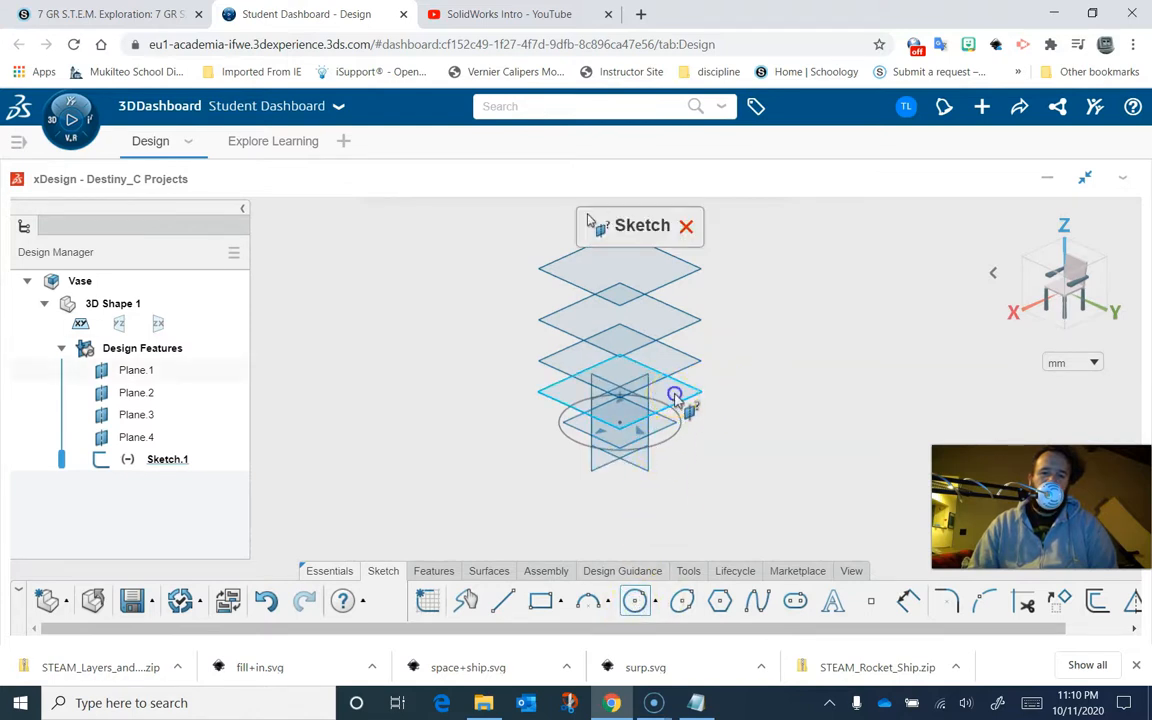
click(622, 397)
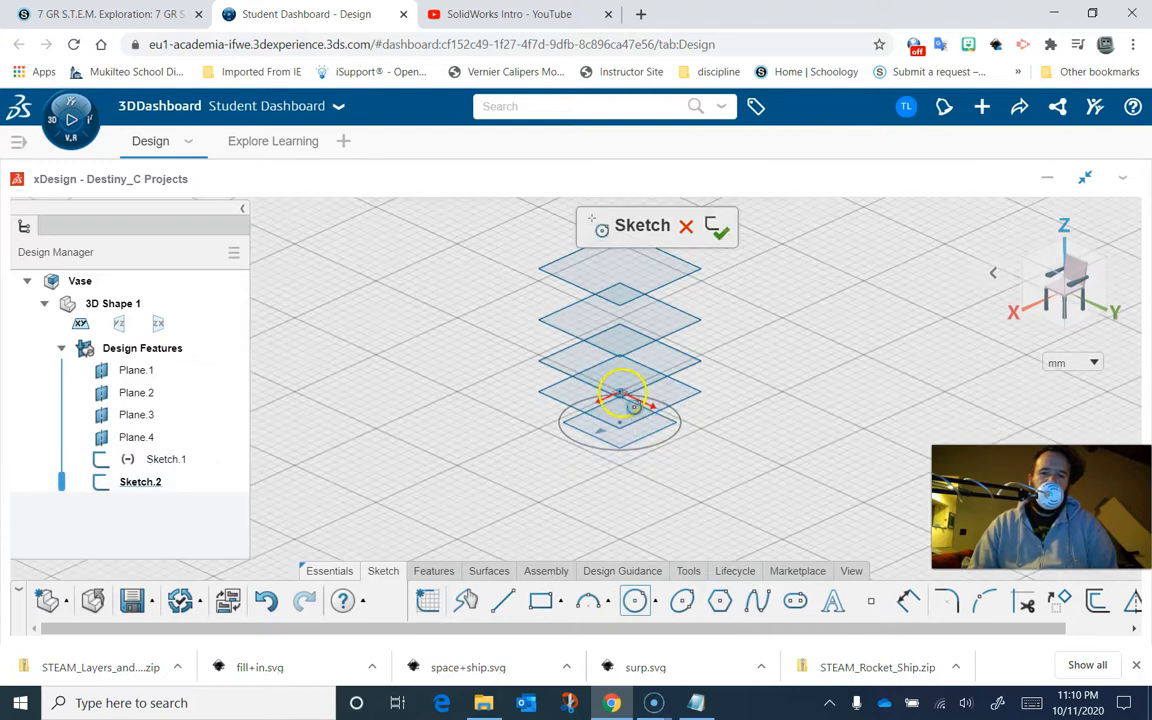
drag(622, 393, 722, 398)
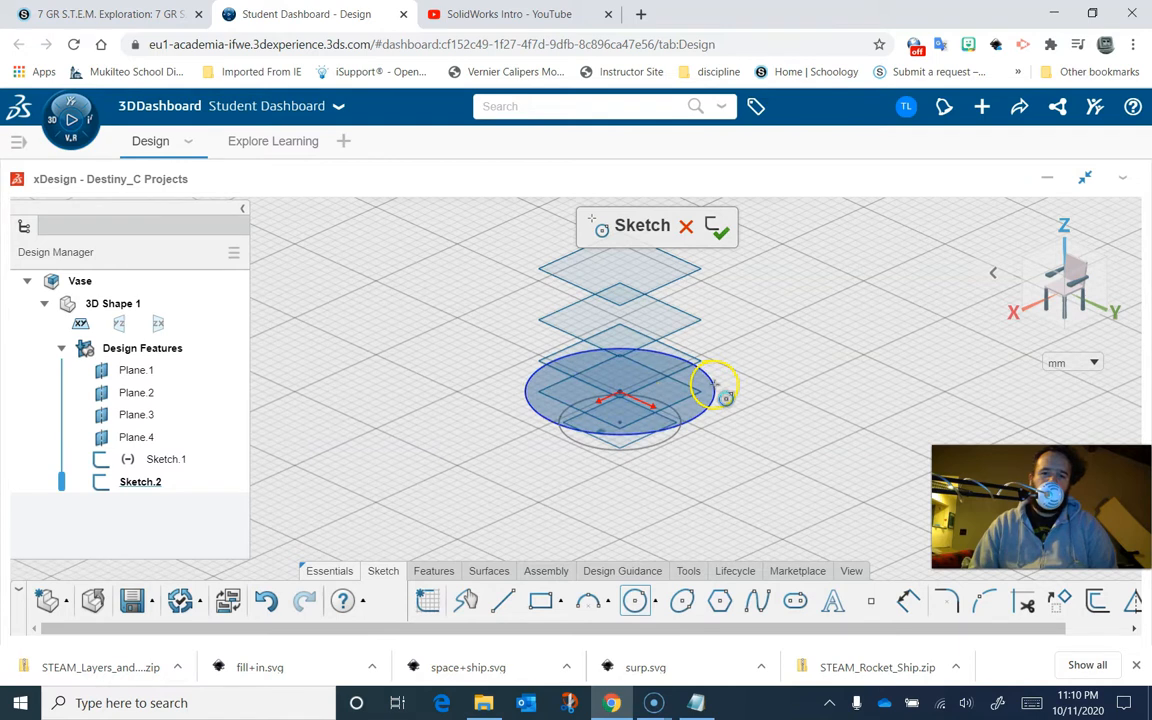
drag(722, 398, 673, 405)
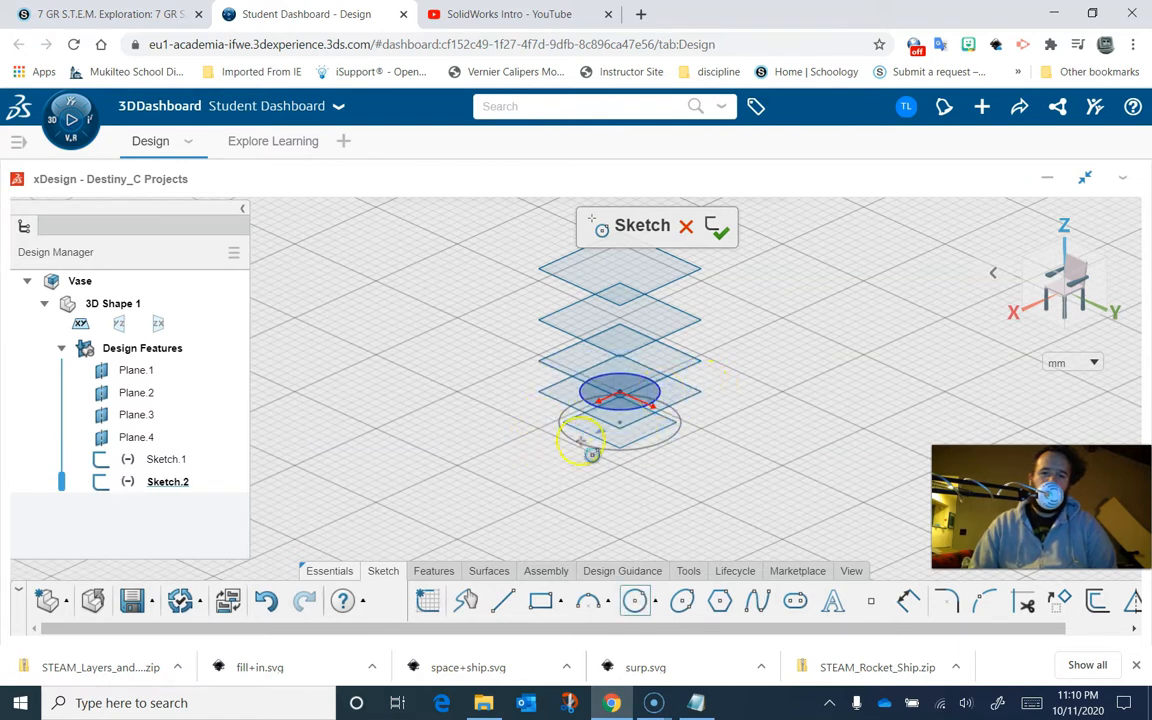
click(714, 234)
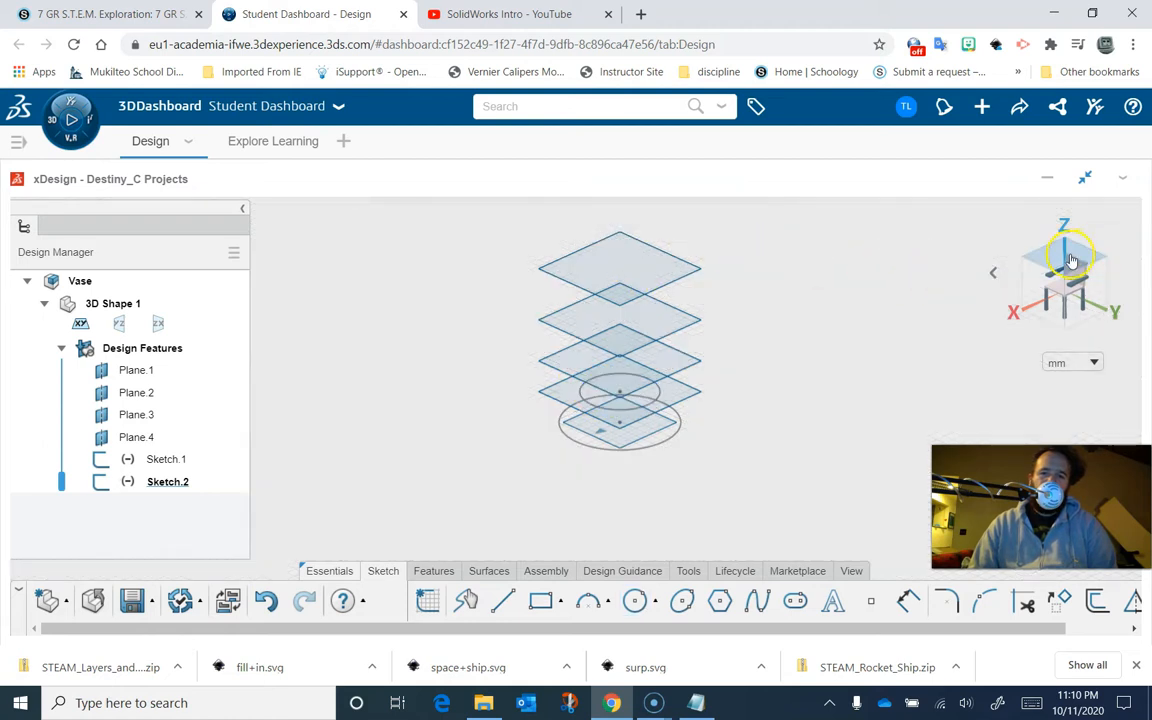
- In top view, sketch a larger center circle on Plane 2 around the origin and finish the sketch
click(1068, 262)
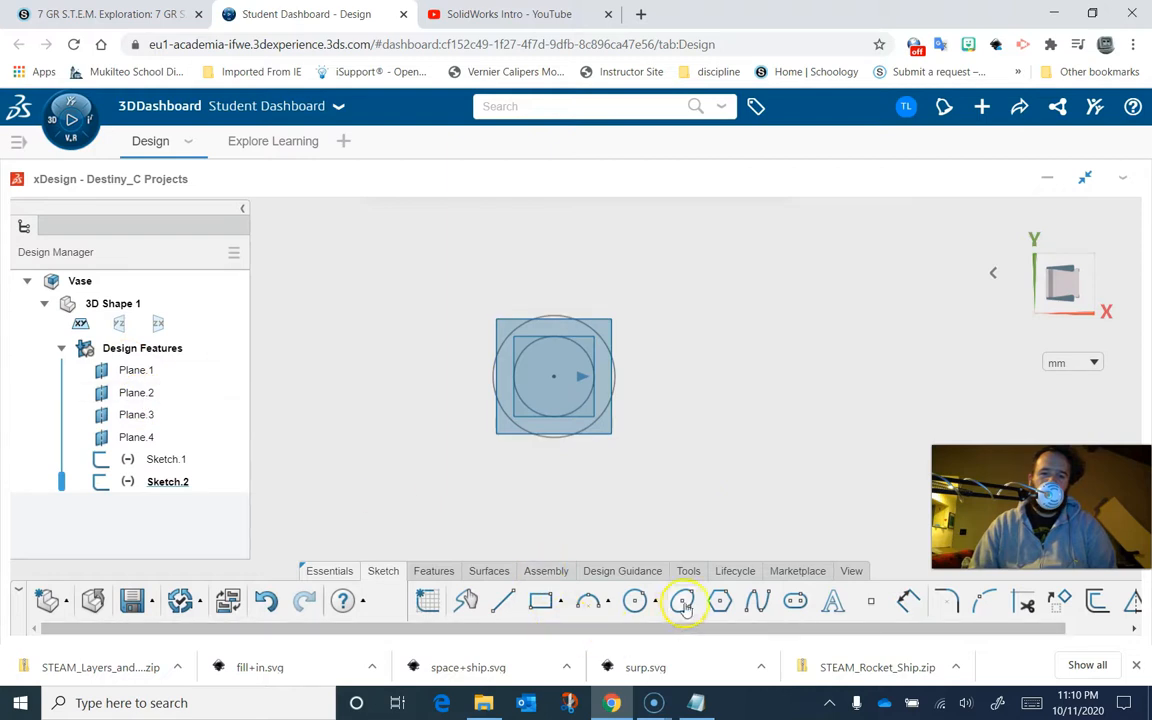
click(635, 601)
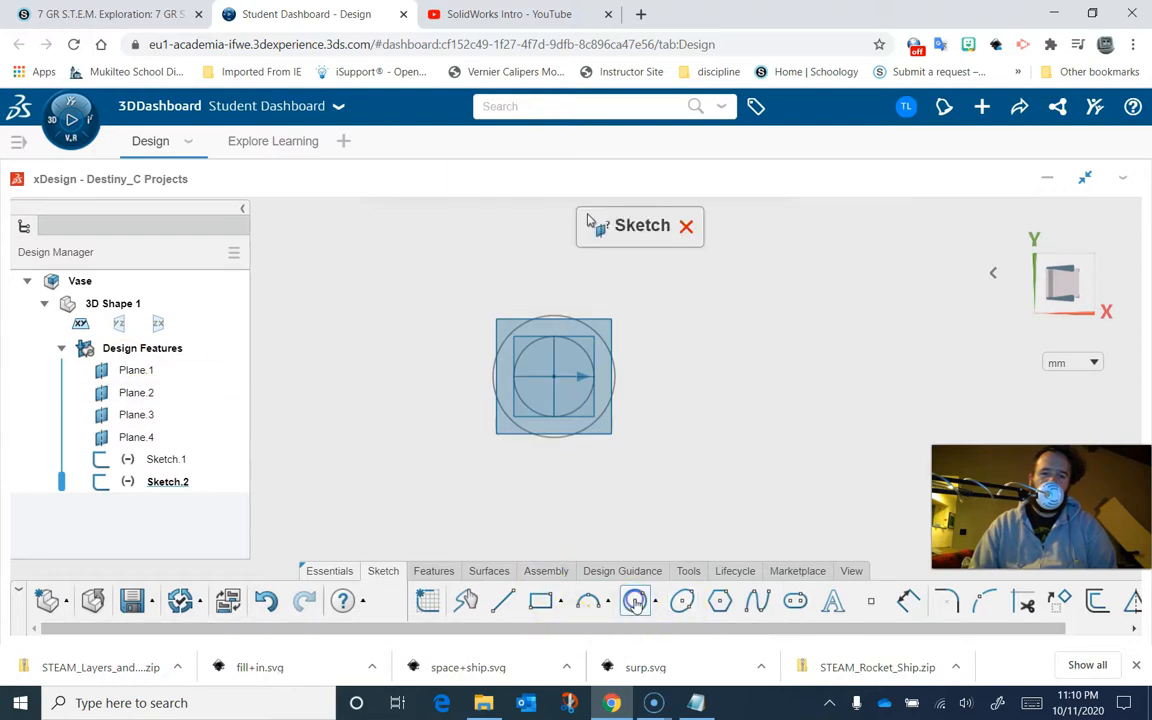
click(135, 393)
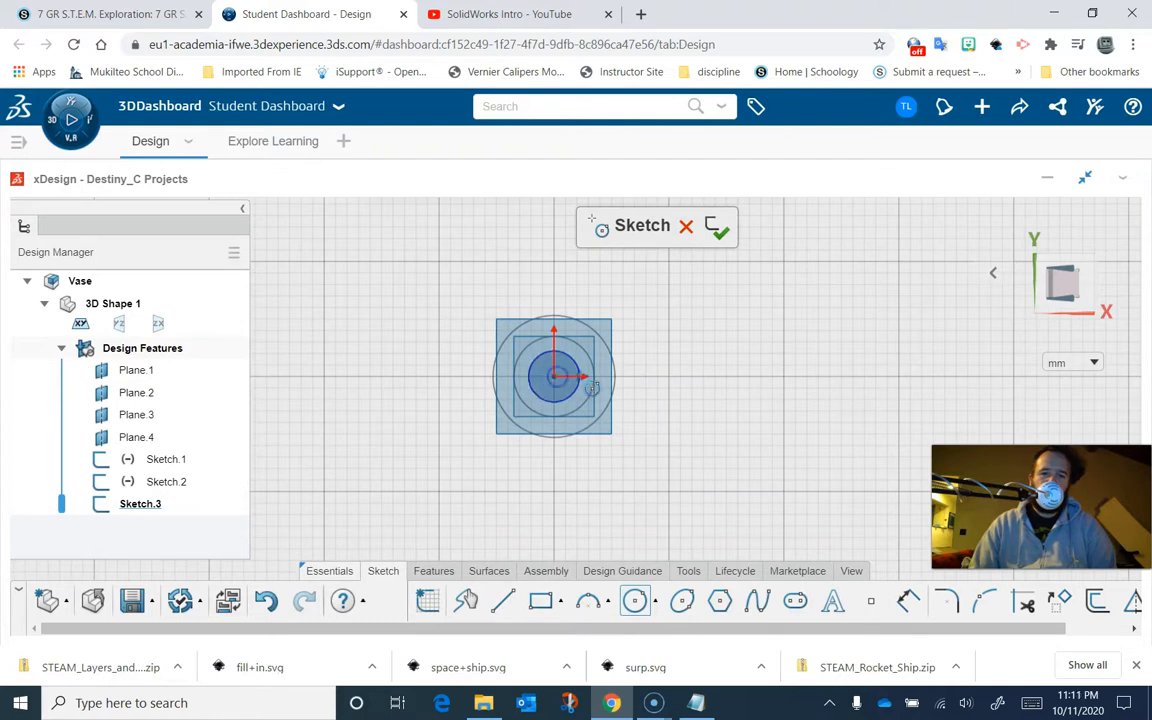
click(600, 377)
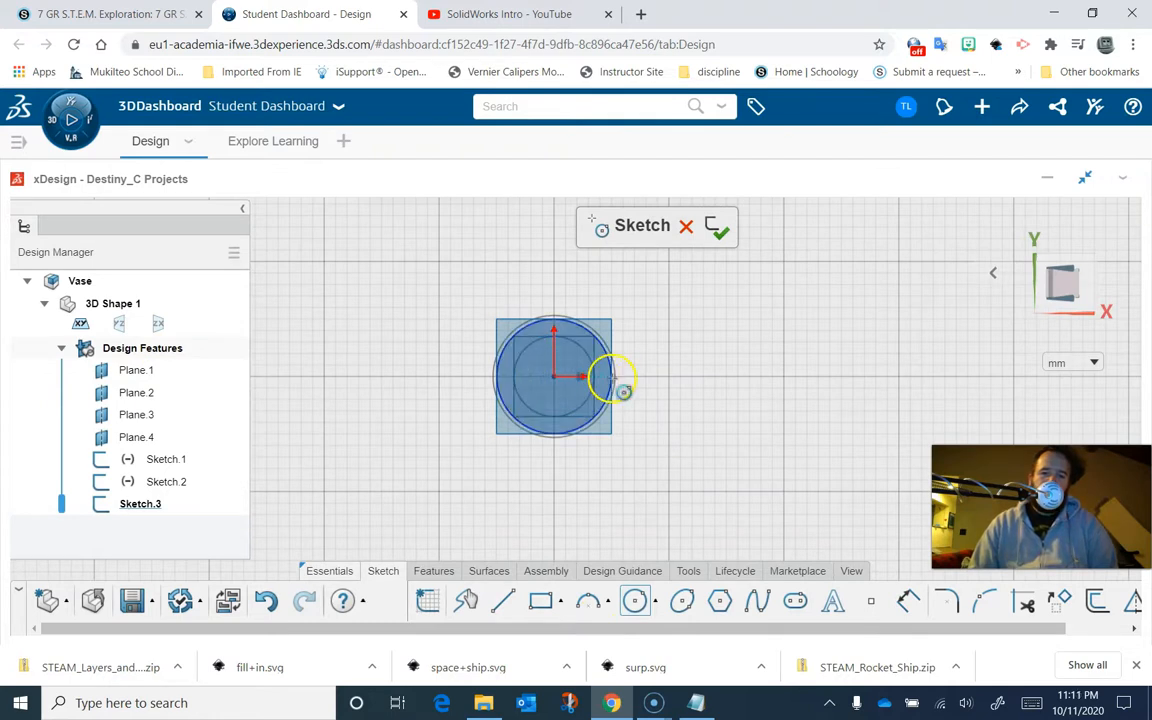
click(608, 378)
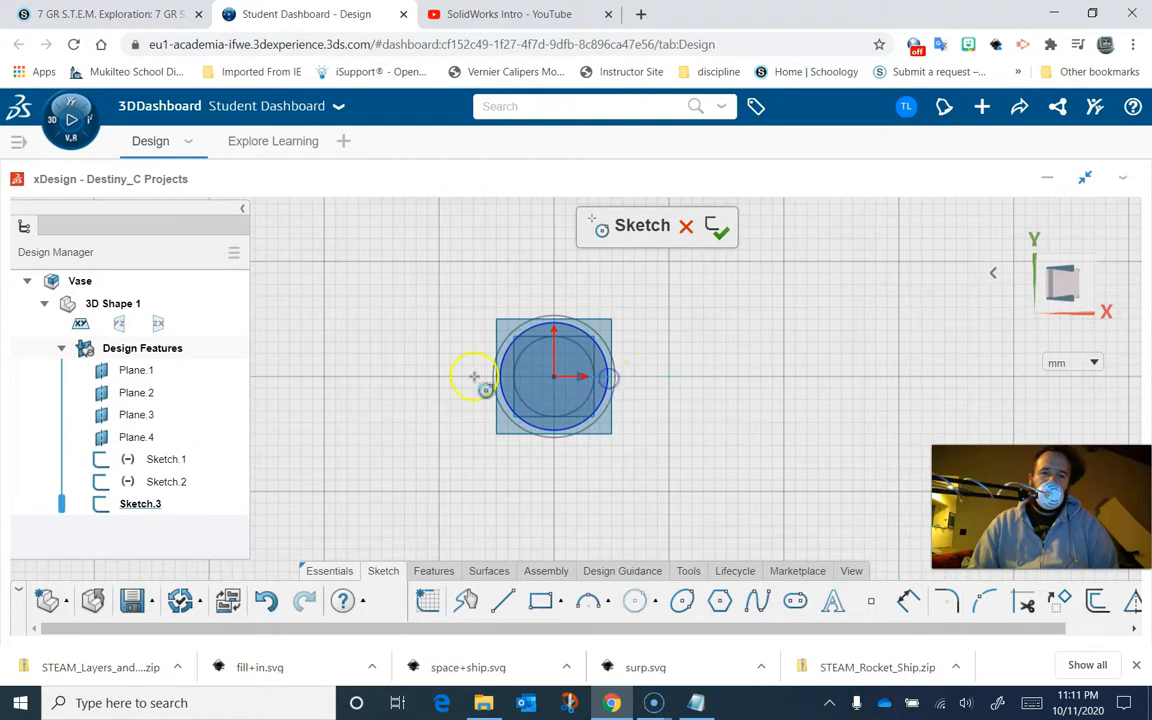
click(723, 229)
- Sketch a center circle on Plane 3 offset to the right of the origin and finish the sketch
mouse_move(696, 485)
middle_down()
mouse_move(692, 362)
mouse_move(725, 391)
mouse_move(617, 313)
mouse_move(555, 338)
mouse_move(503, 340)
mouse_move(534, 371)
mouse_move(703, 295)
mouse_move(730, 324)
mouse_move(635, 309)
mouse_move(590, 320)
mouse_move(576, 362)
mouse_move(563, 329)
mouse_move(580, 337)
middle_up()
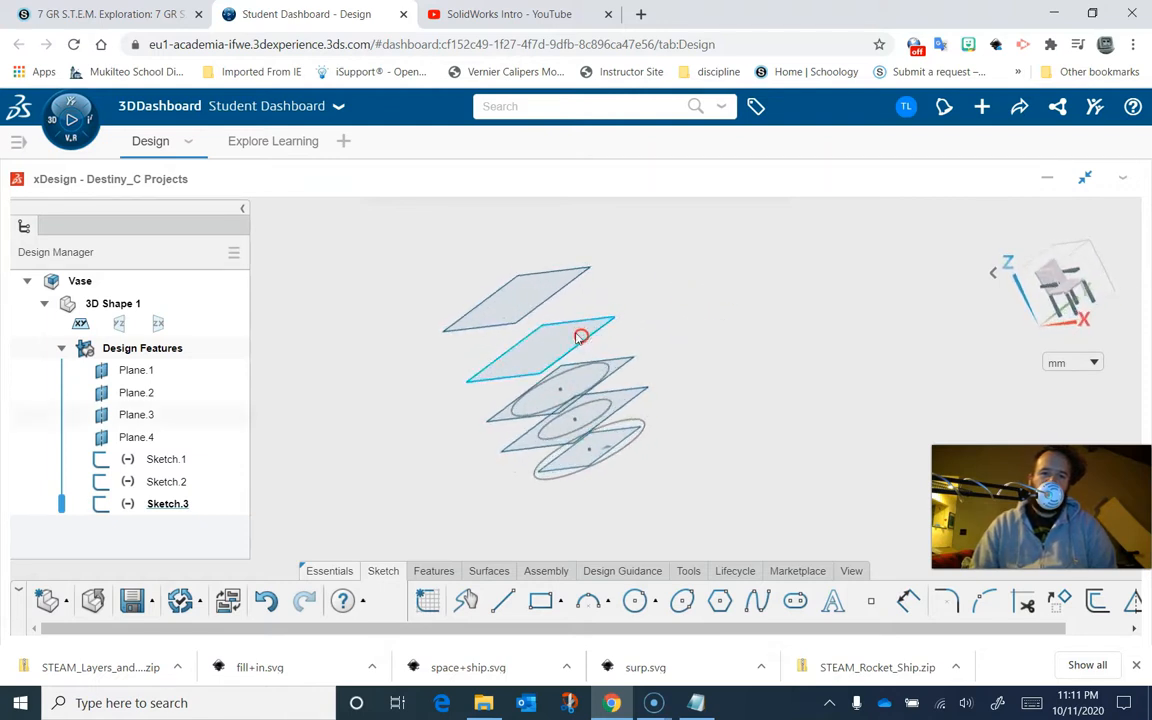
click(635, 598)
click(552, 342)
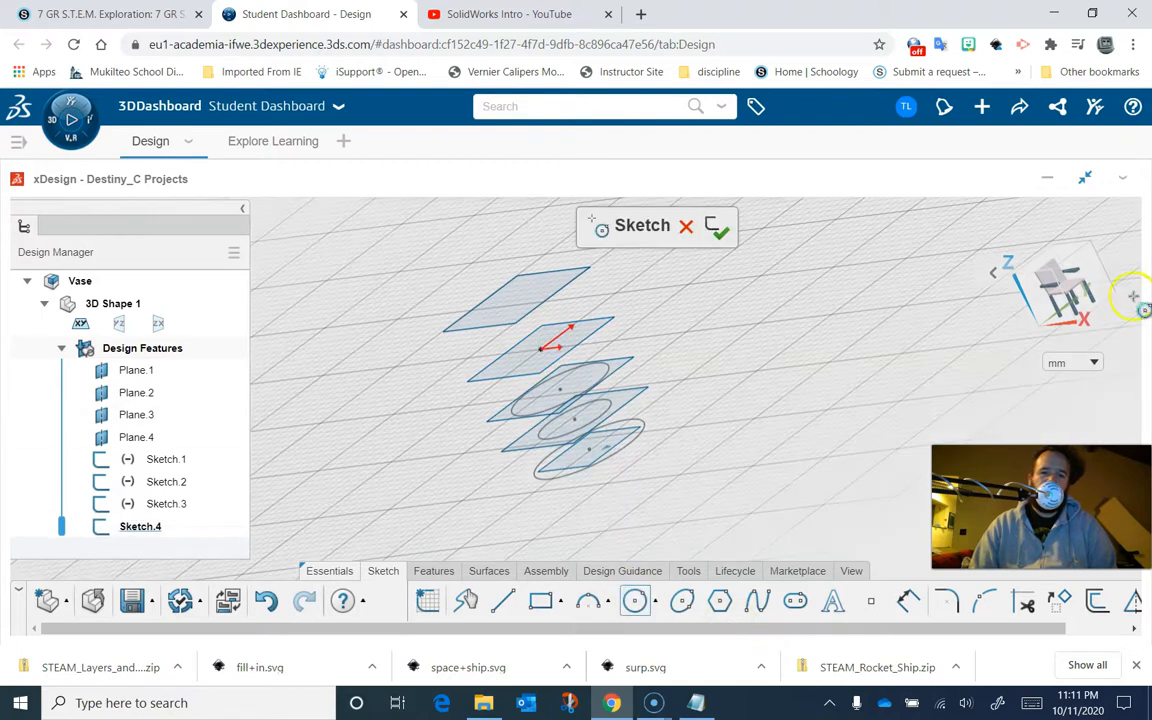
click(1050, 262)
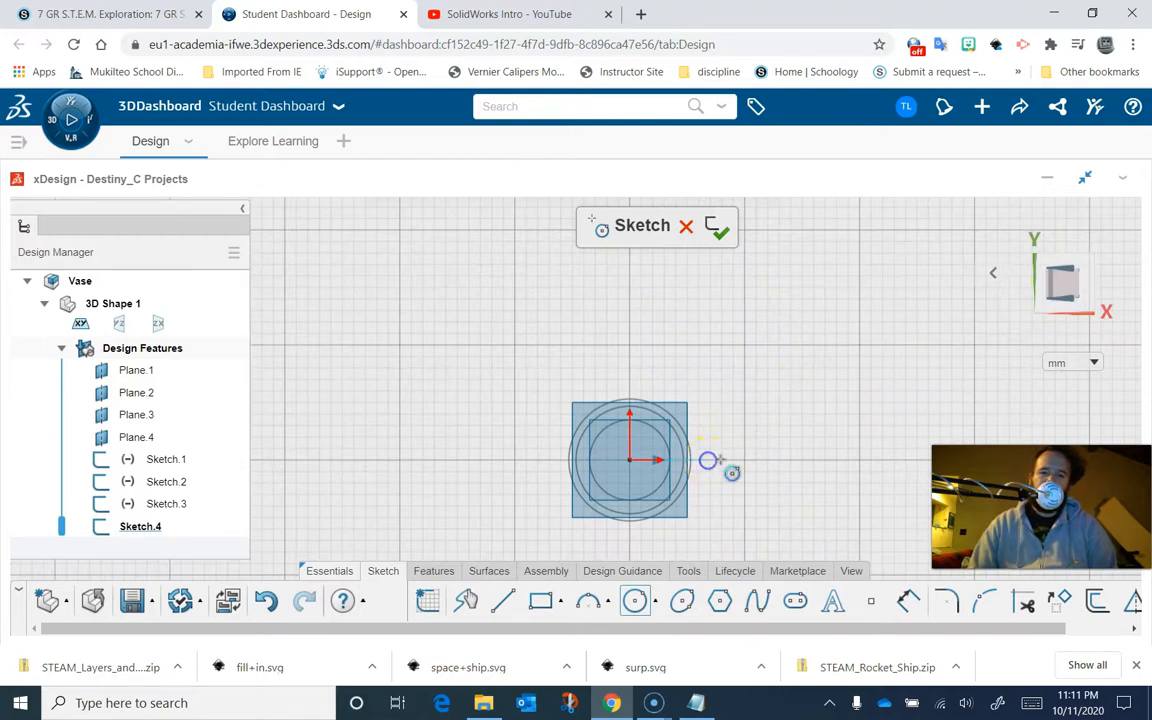
click(708, 460)
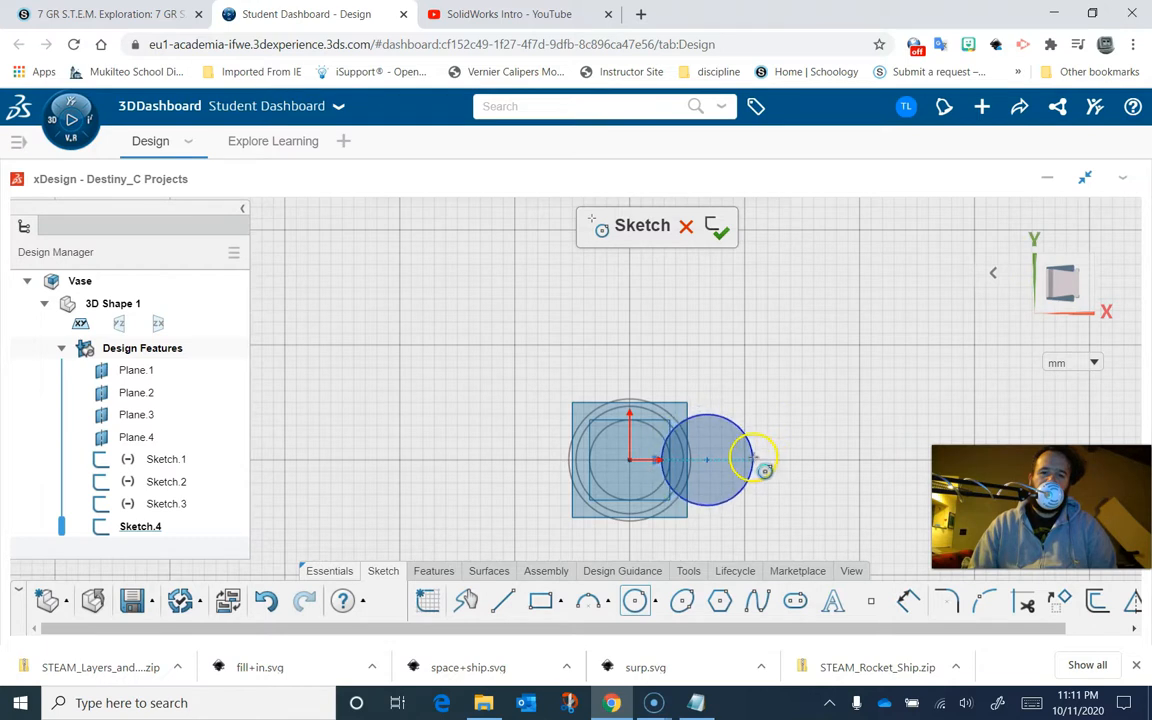
click(716, 224)
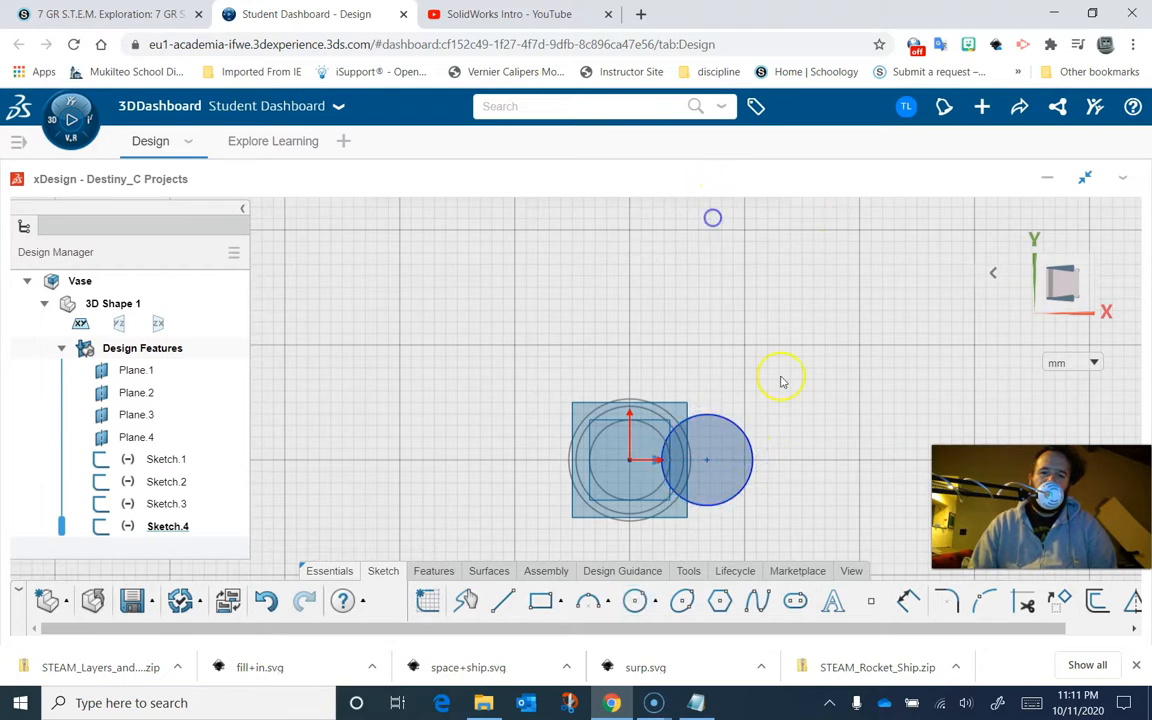
- Sketch a small center circle on Plane 4 around the origin and finish the sketch
mouse_move(812, 472)
middle_down()
mouse_move(802, 275)
mouse_move(805, 285)
middle_up()
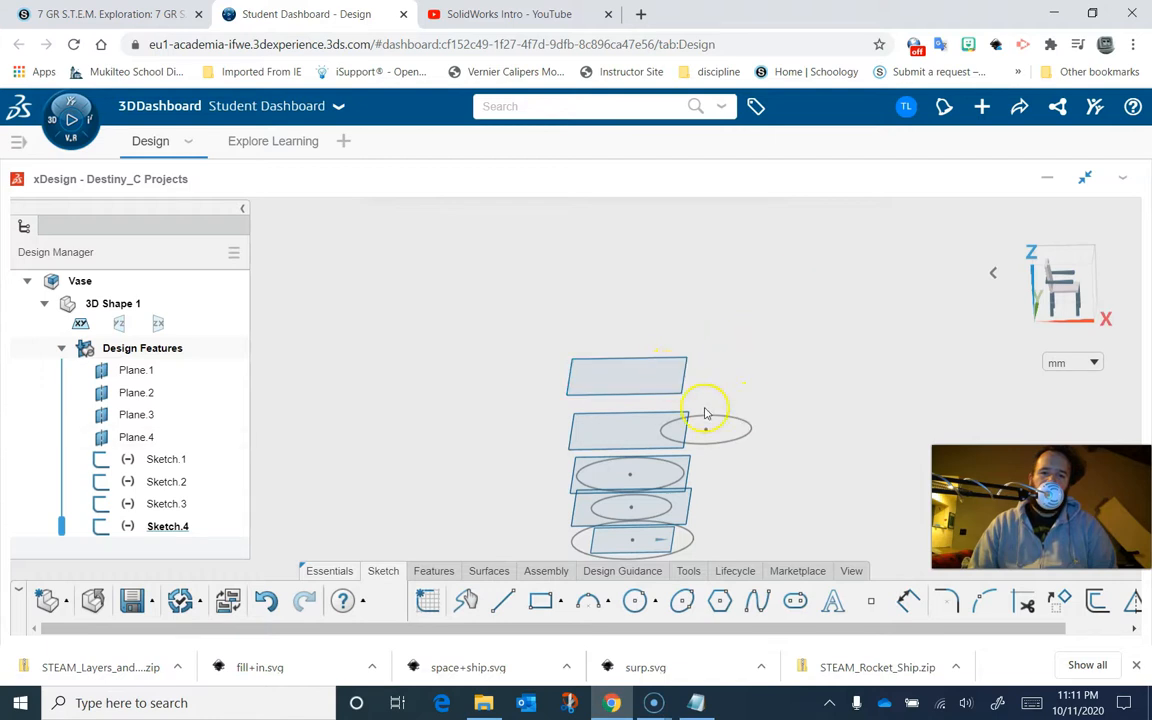
click(610, 372)
click(635, 600)
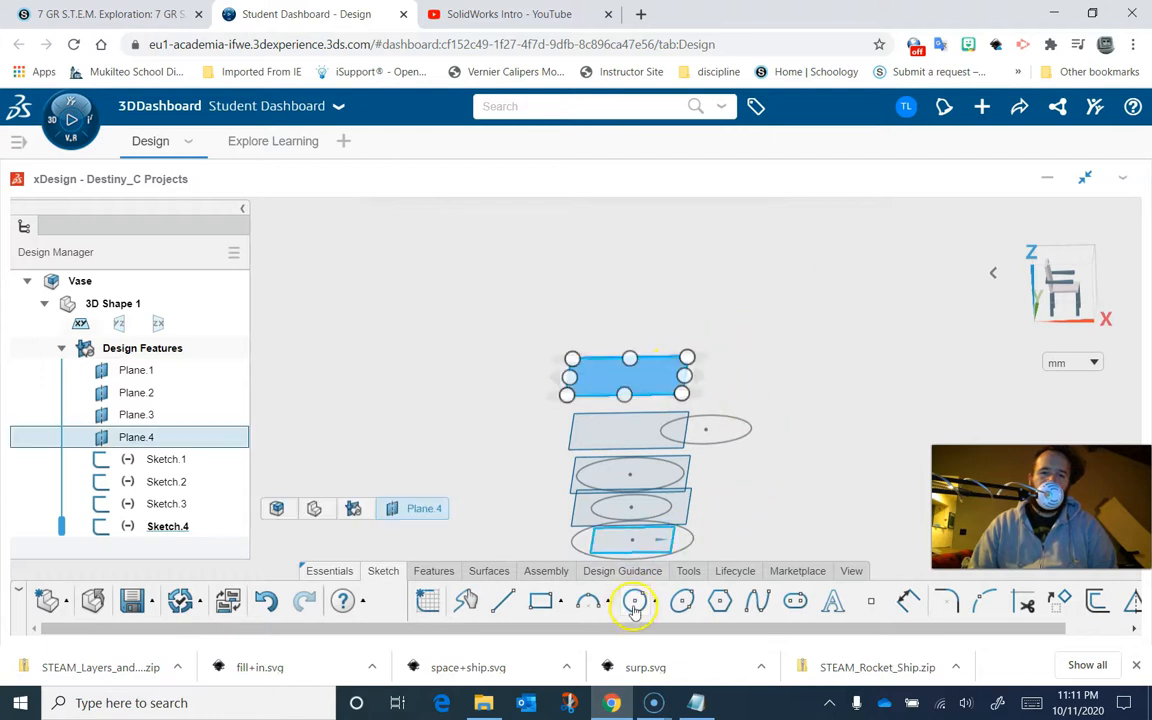
click(620, 372)
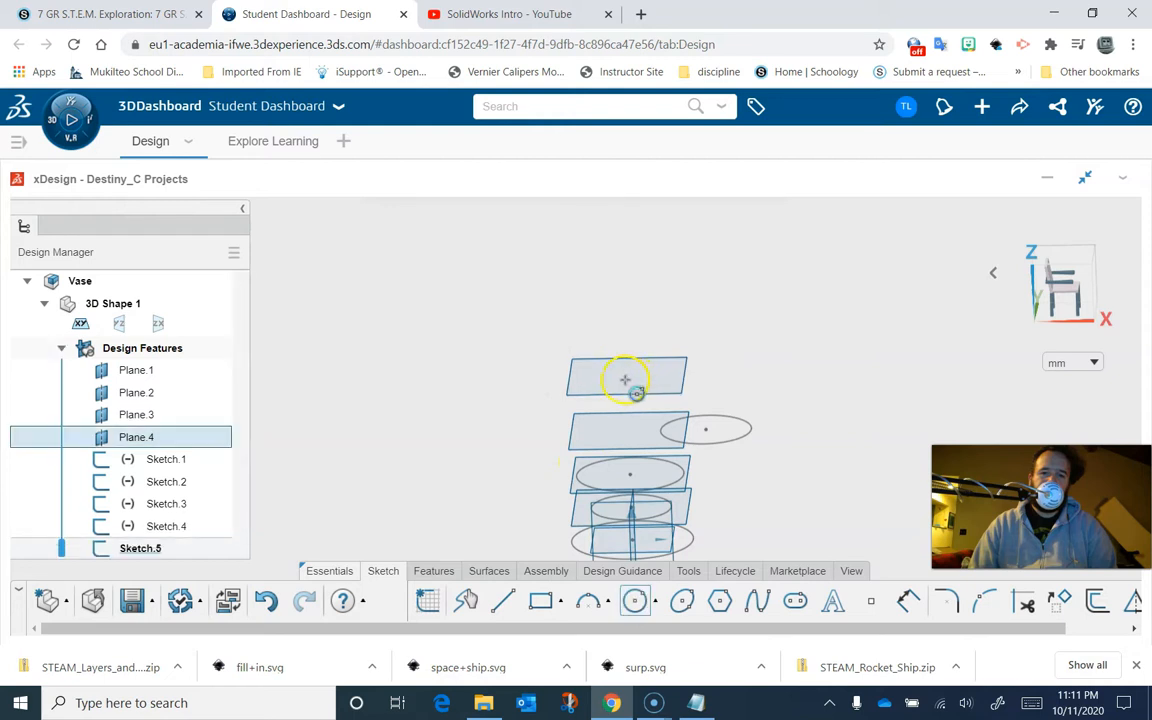
click(668, 378)
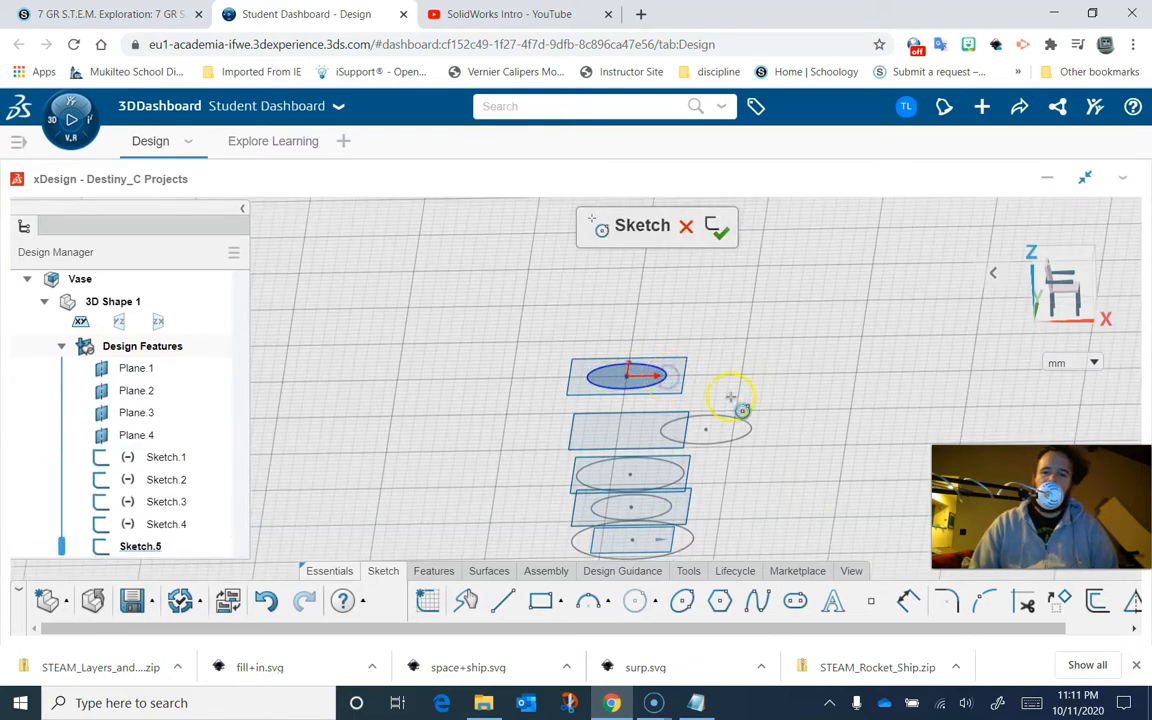
click(713, 228)
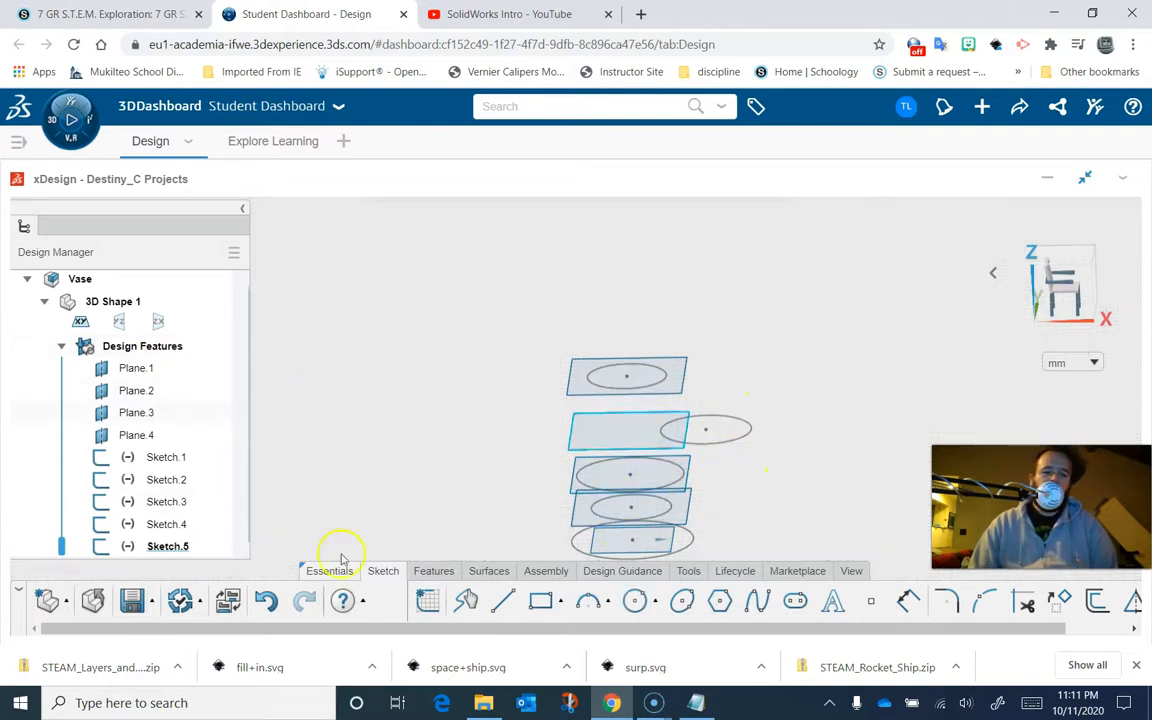
click(427, 600)
click(600, 380)
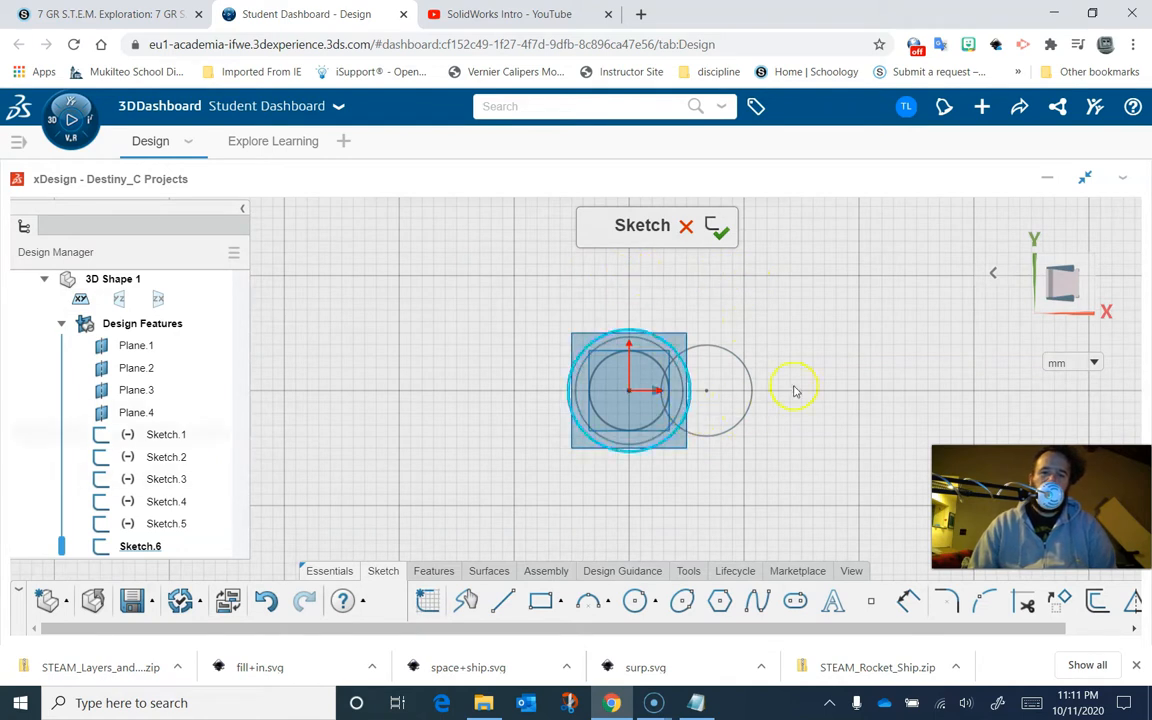
click(685, 232)
mouse_move(771, 417)
right_down()
mouse_move(779, 239)
mouse_move(738, 222)
mouse_move(789, 229)
mouse_move(740, 224)
mouse_move(725, 237)
right_up()
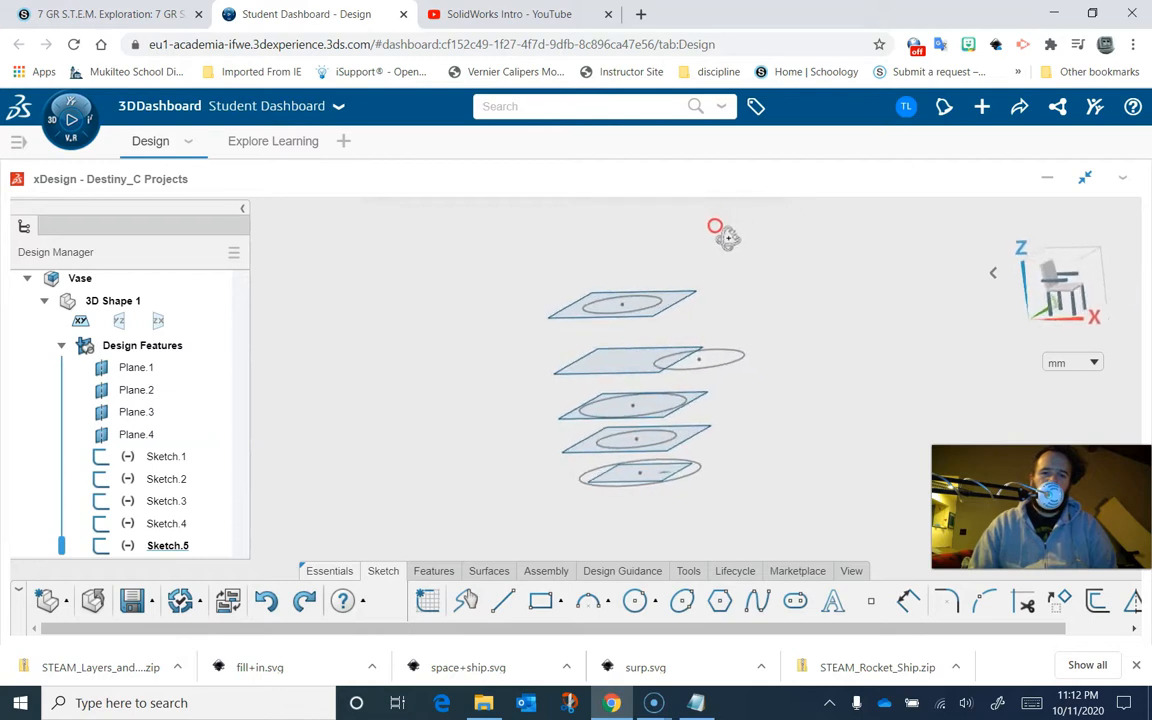
- Loft a solid through the five circle sketches, selecting them from bottom to top
click(697, 702)
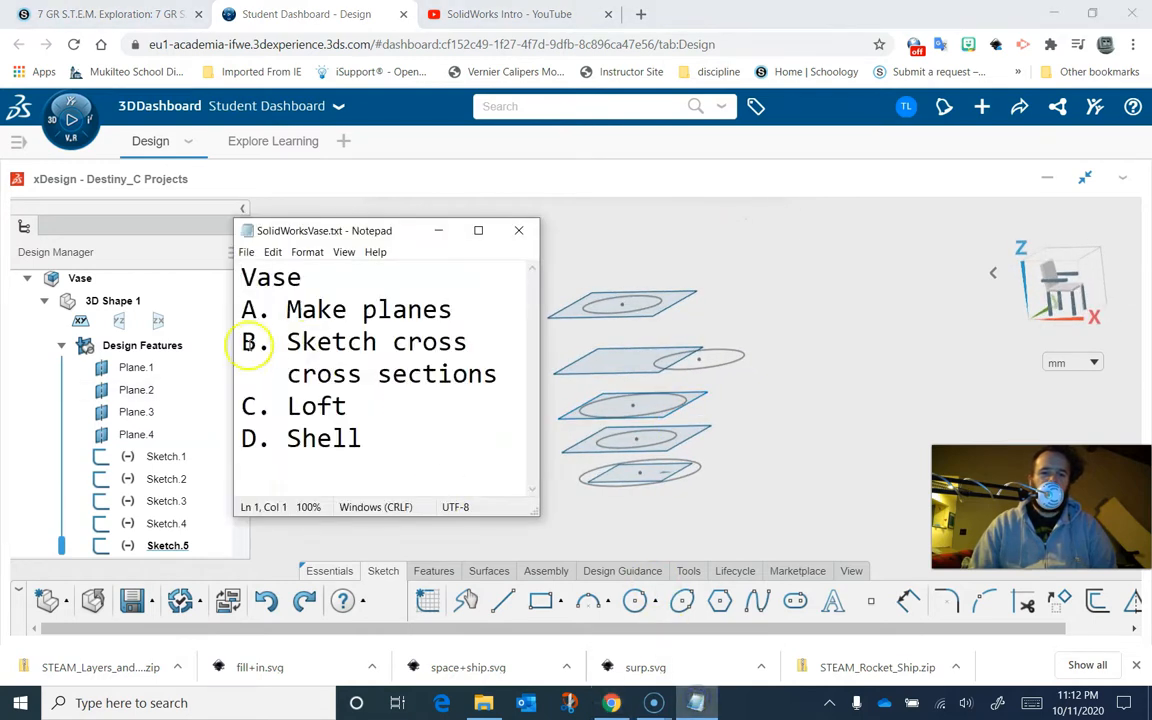
click(432, 571)
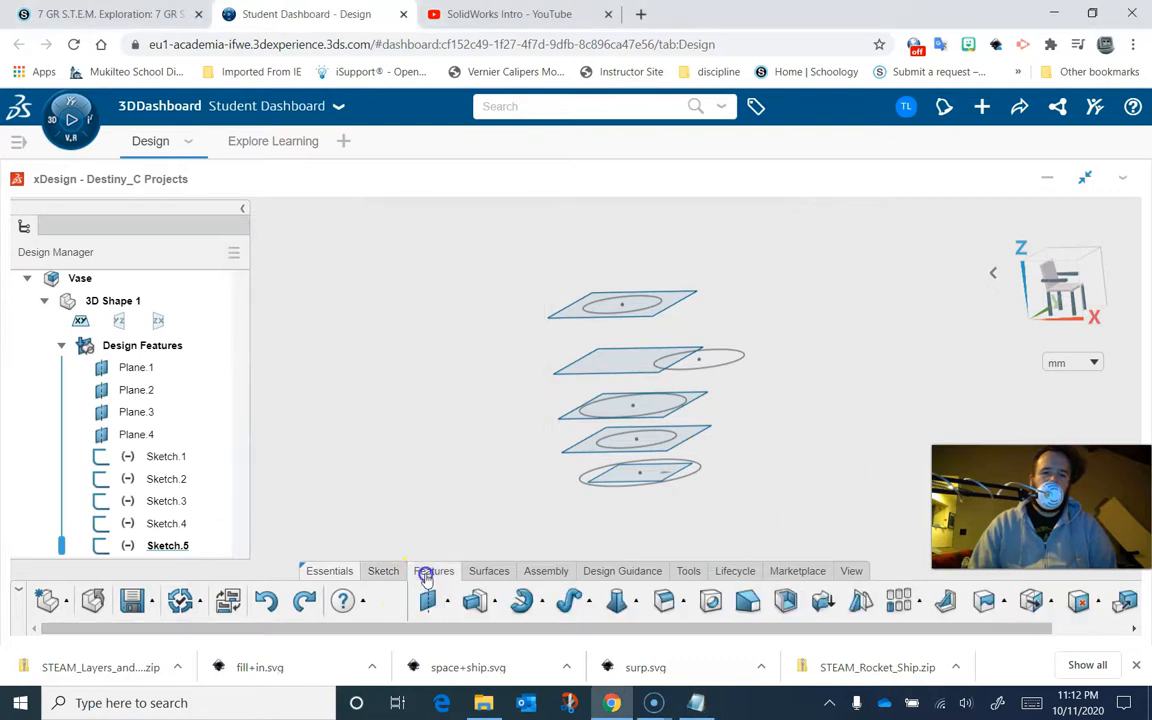
click(616, 602)
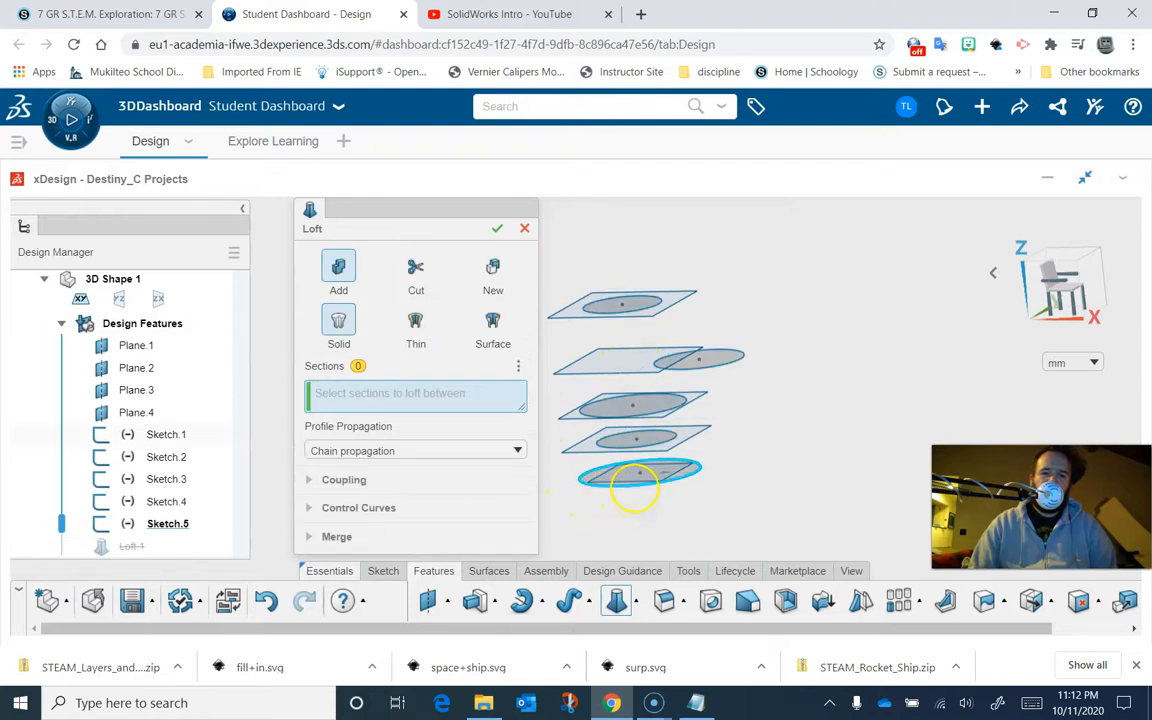
click(633, 488)
click(619, 446)
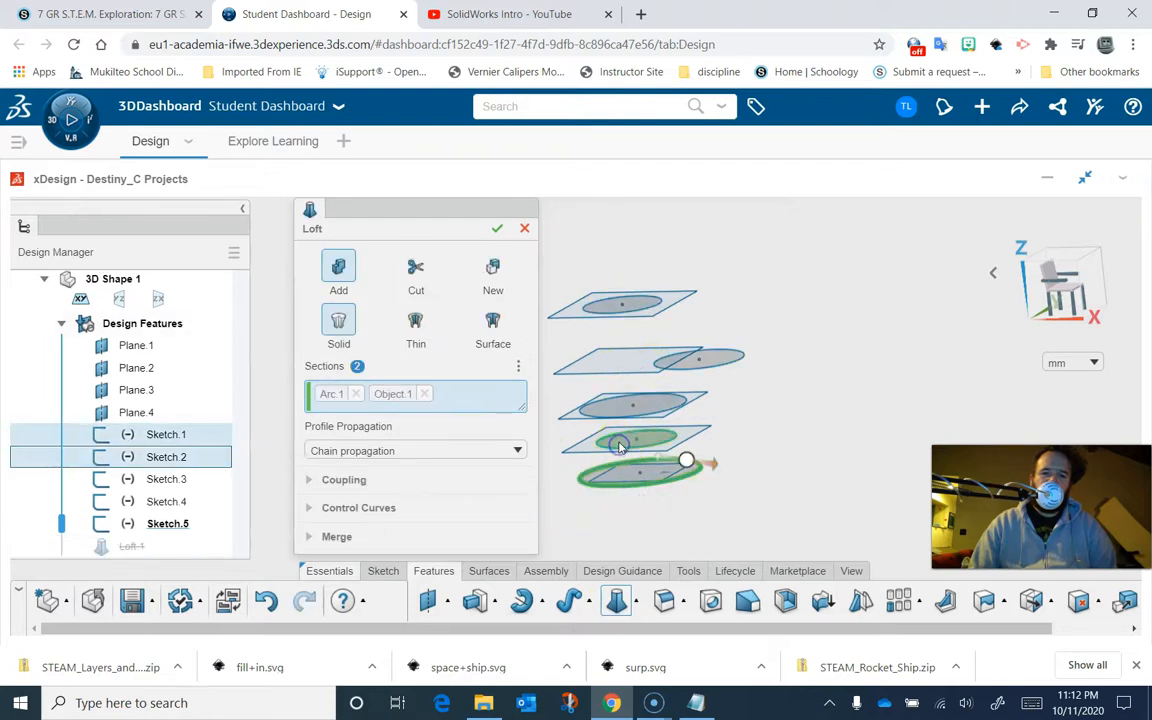
click(614, 410)
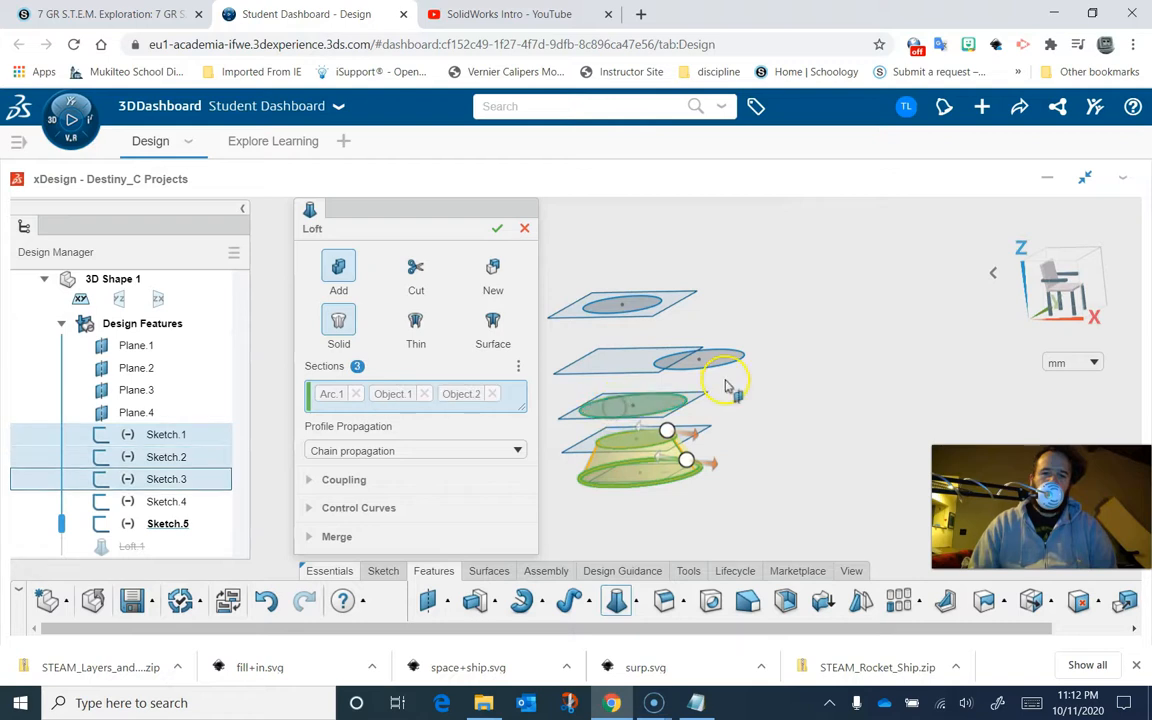
click(717, 369)
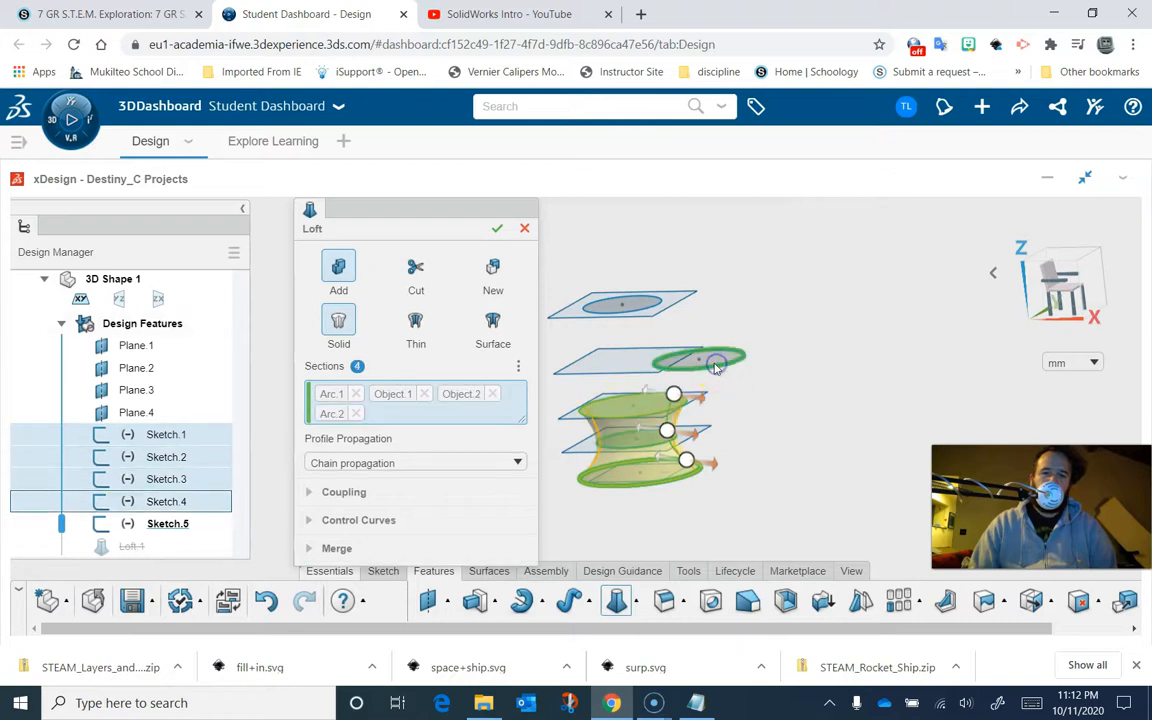
click(634, 311)
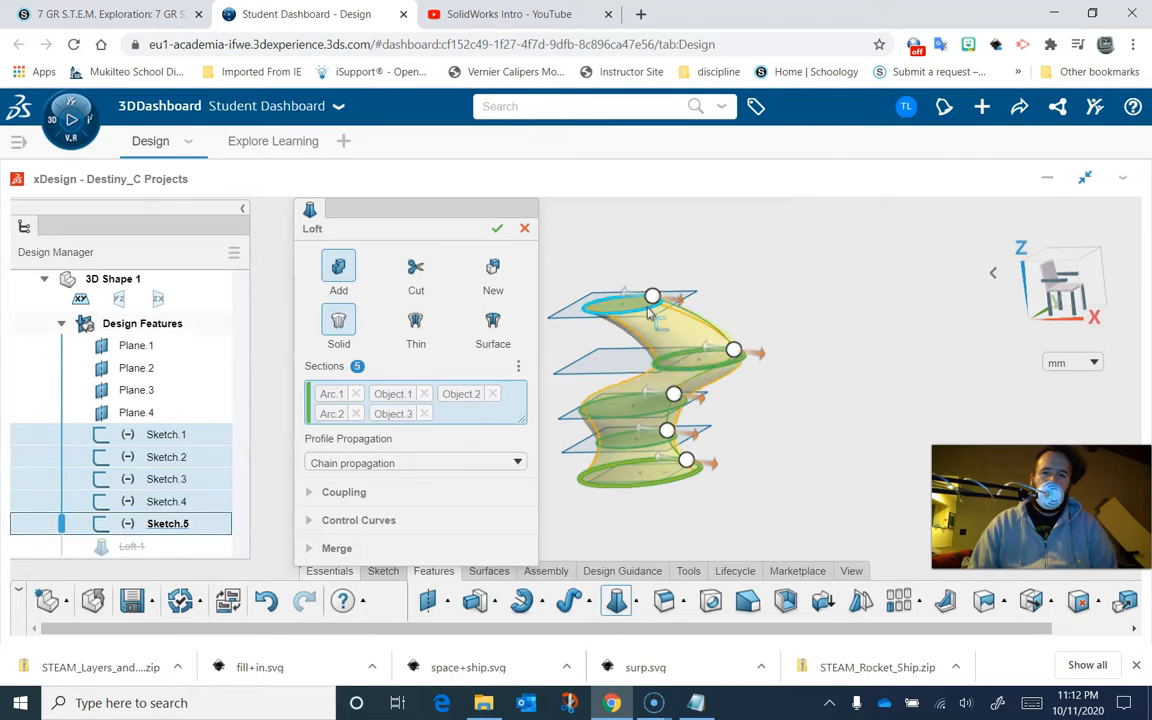
right_drag(800, 404, 564, 510)
click(622, 432)
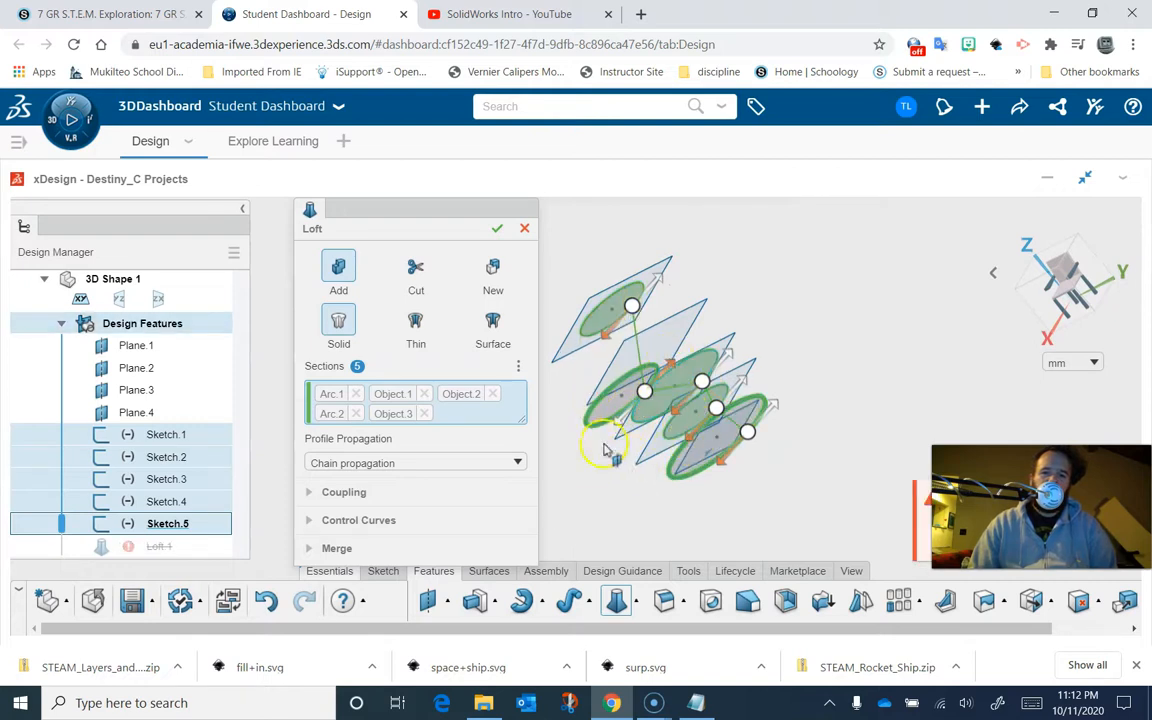
click(660, 402)
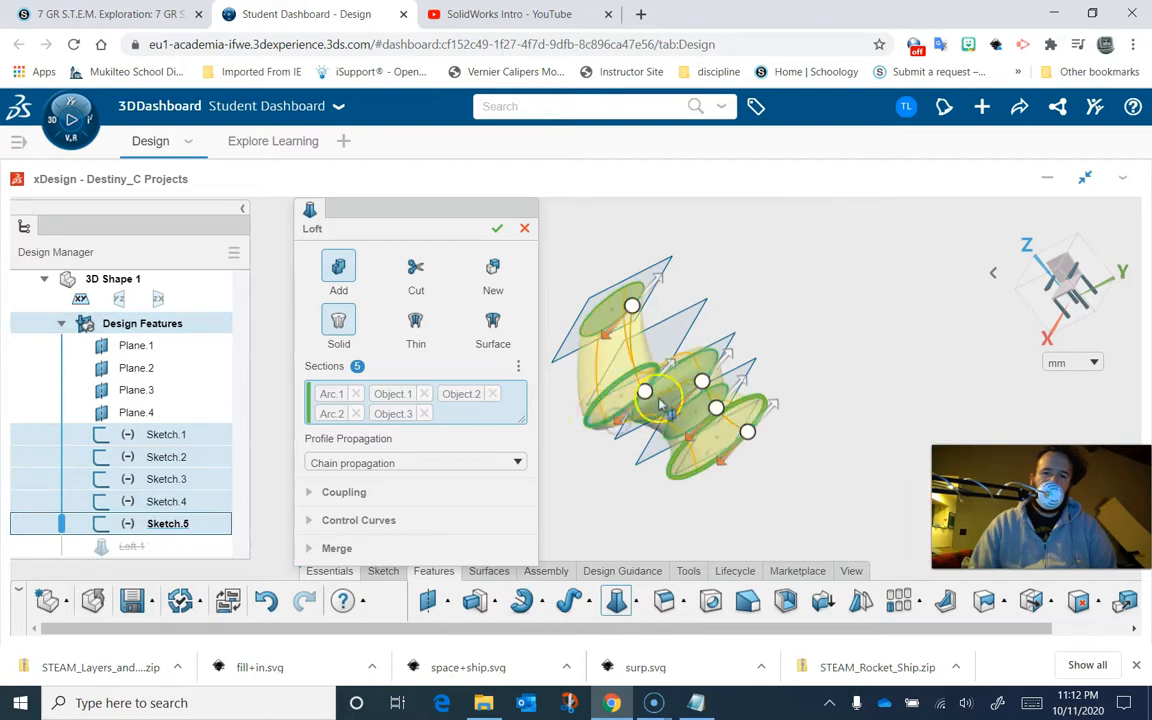
mouse_move(610, 430)
right_down()
mouse_move(818, 342)
mouse_move(911, 266)
mouse_move(840, 250)
mouse_move(828, 300)
mouse_move(674, 380)
mouse_move(626, 437)
mouse_move(617, 412)
mouse_move(690, 410)
mouse_move(607, 442)
mouse_move(607, 432)
right_up()
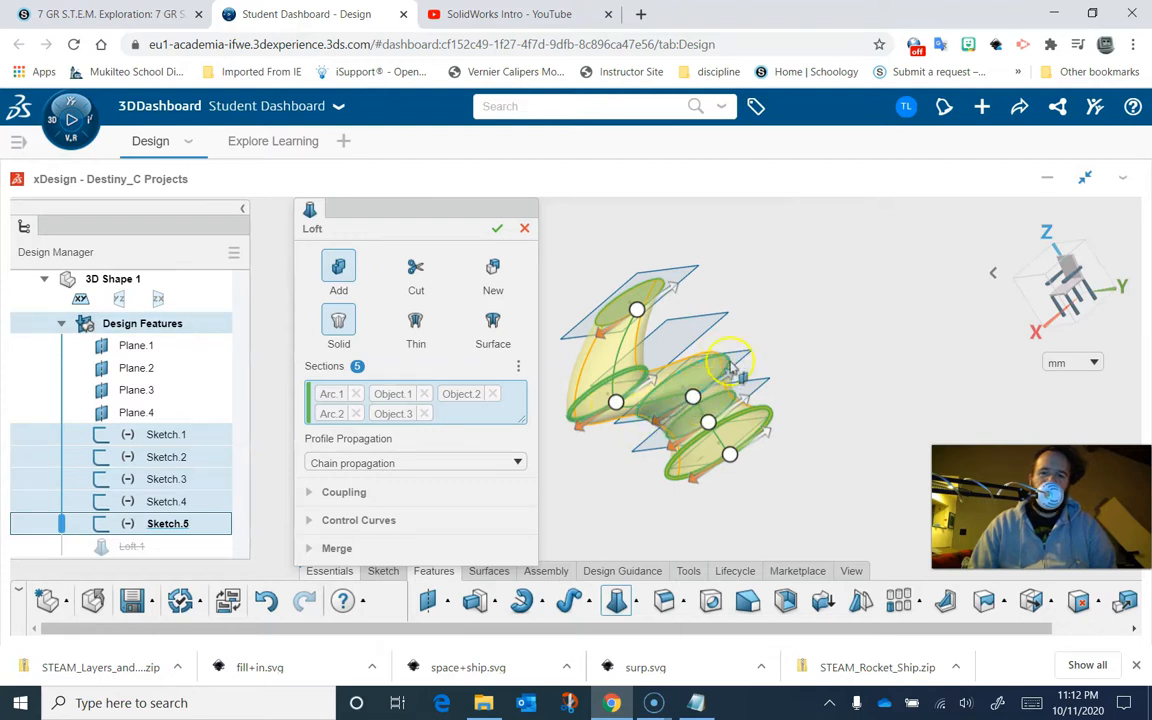
right_drag(710, 428, 555, 467)
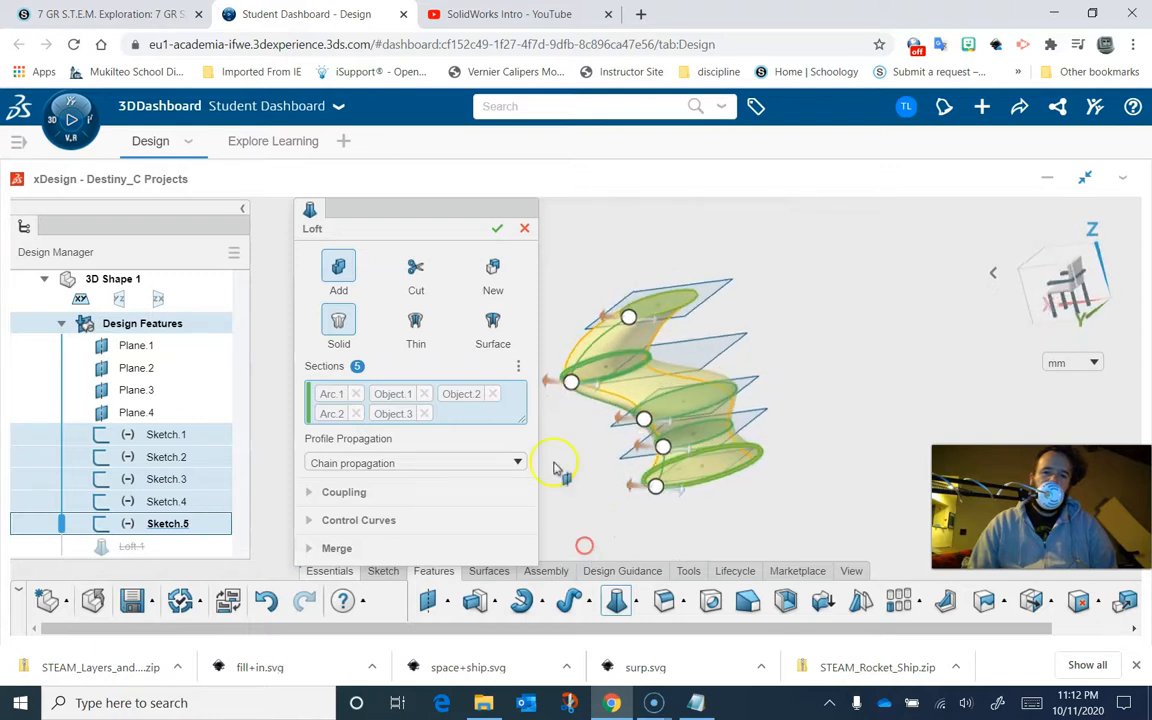
click(498, 231)
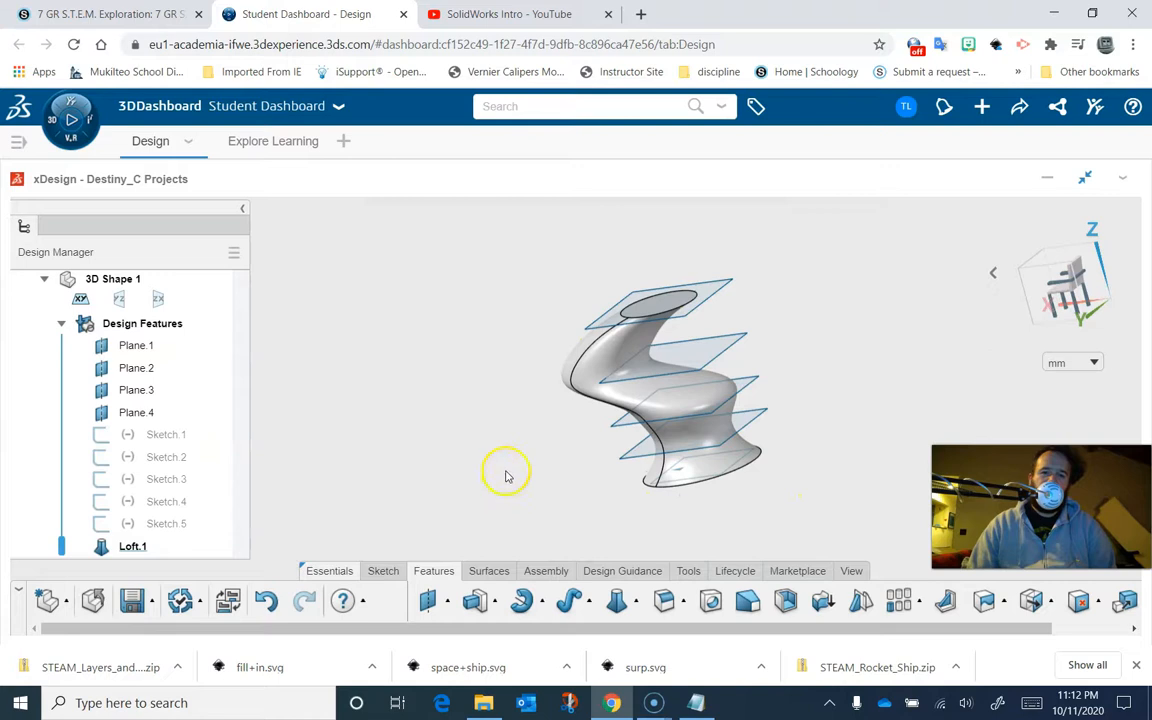
- Hide the four offset planes, Plane 4 through Plane 1
right_drag(481, 455, 800, 380)
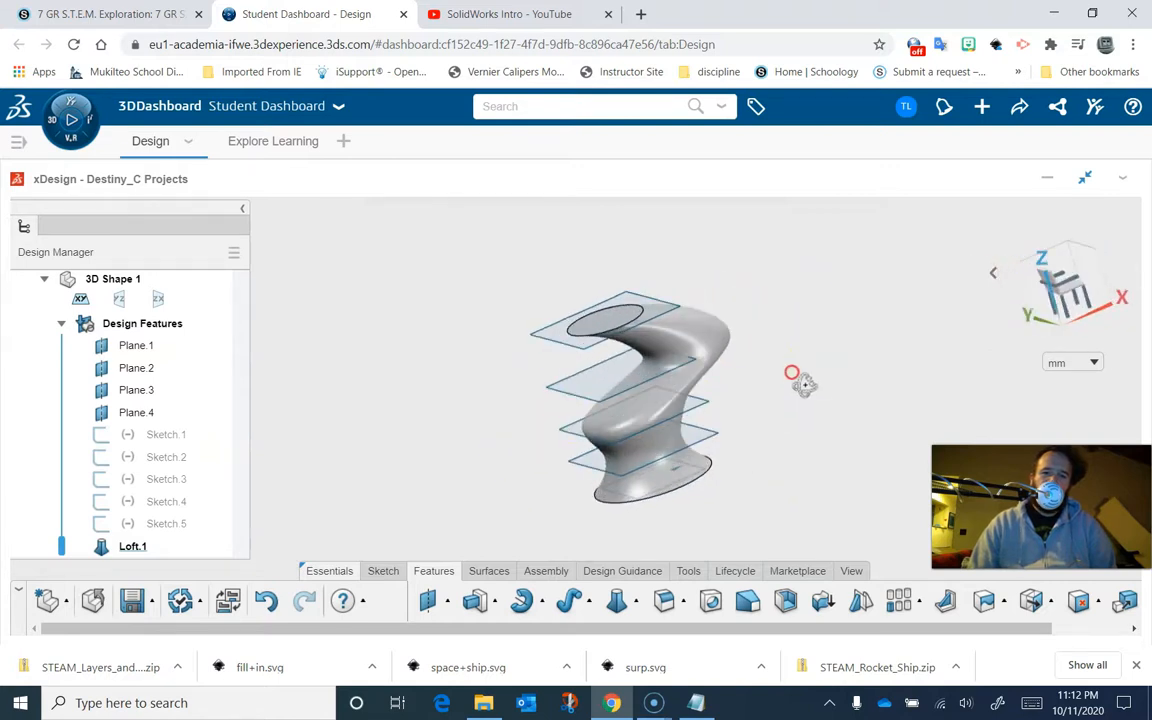
click(104, 418)
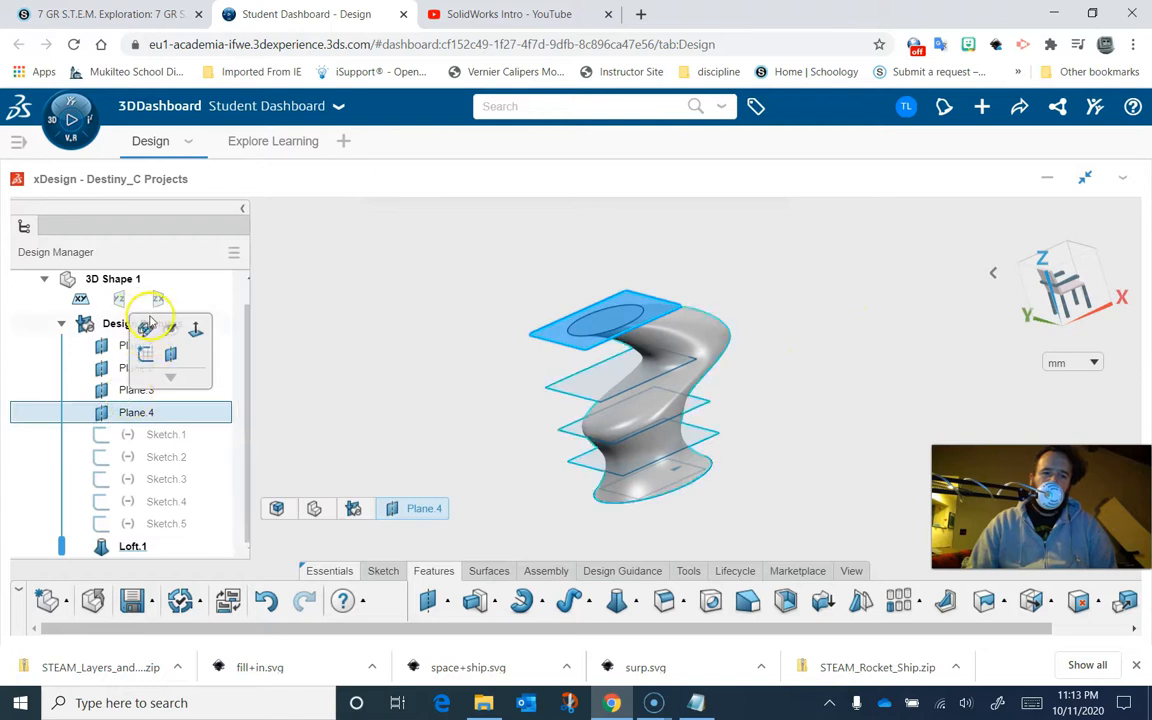
click(170, 330)
click(101, 390)
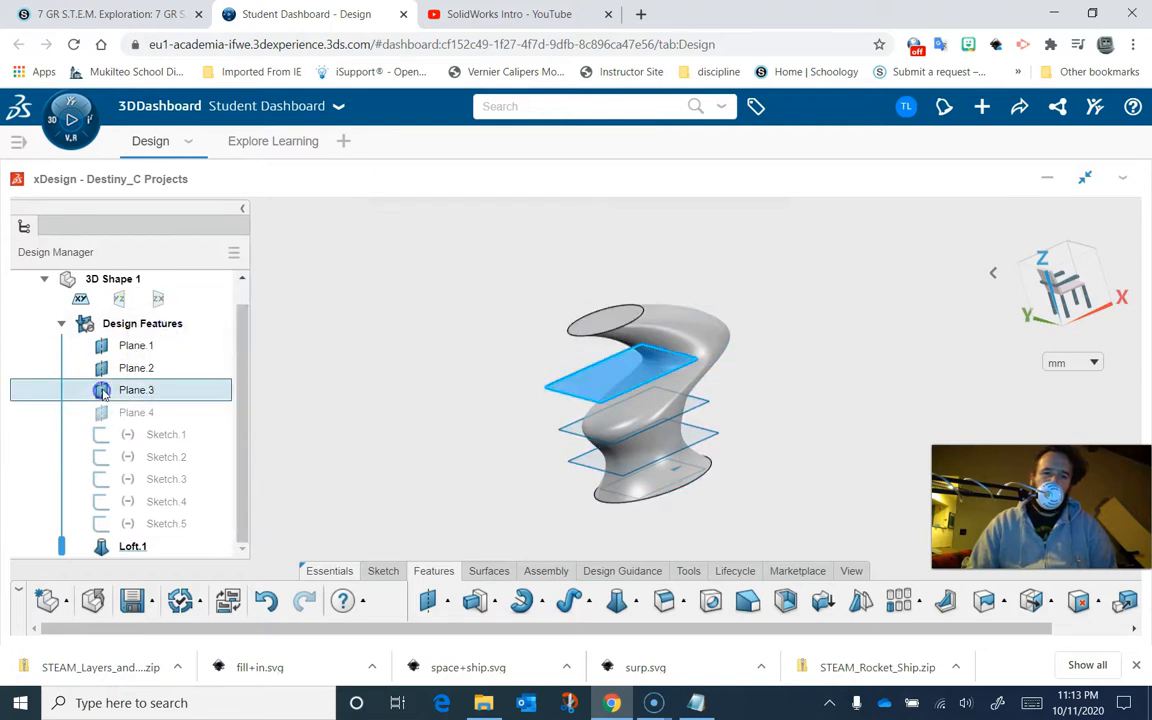
click(172, 322)
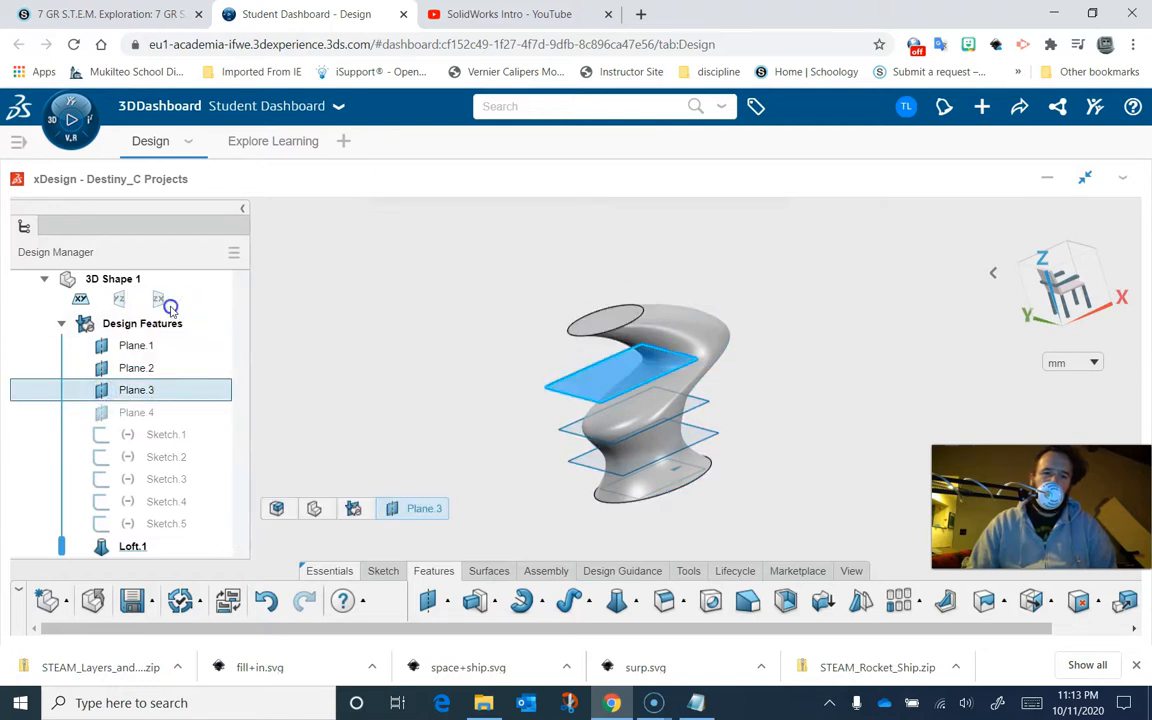
click(106, 370)
click(162, 286)
click(105, 350)
click(167, 262)
- Shell the lofted body, removing its top face, with a 1 mm thickness
middle_drag(410, 425, 755, 324)
middle_drag(690, 407, 531, 501)
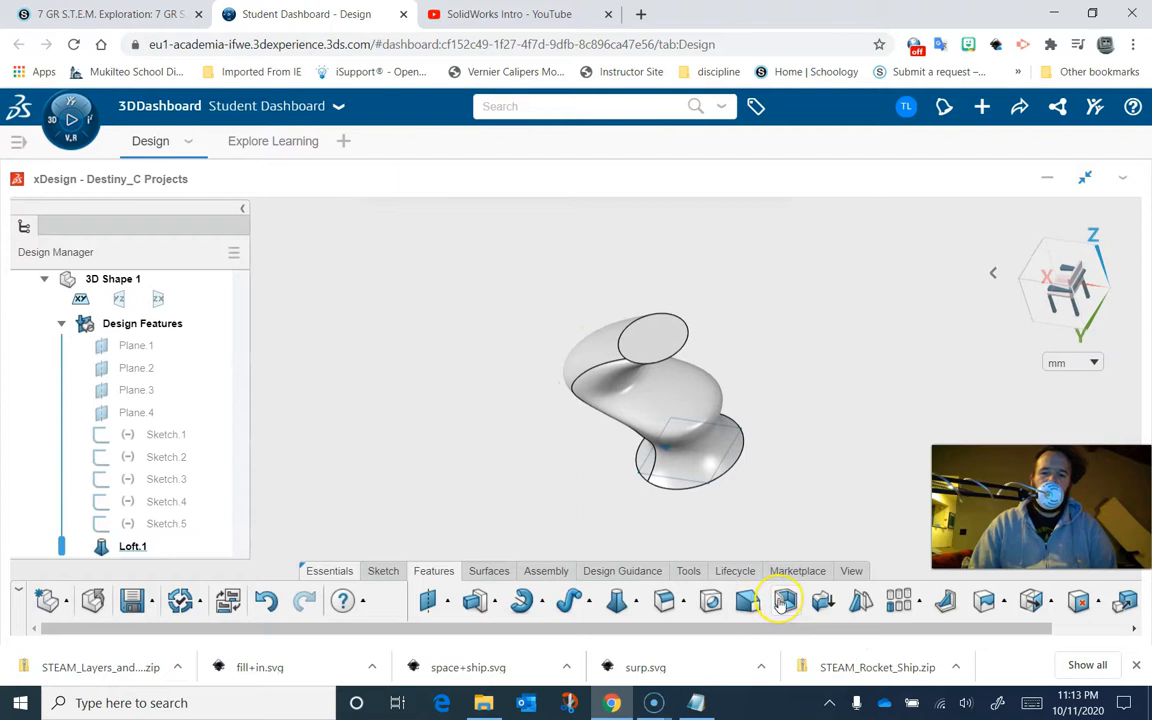
click(783, 601)
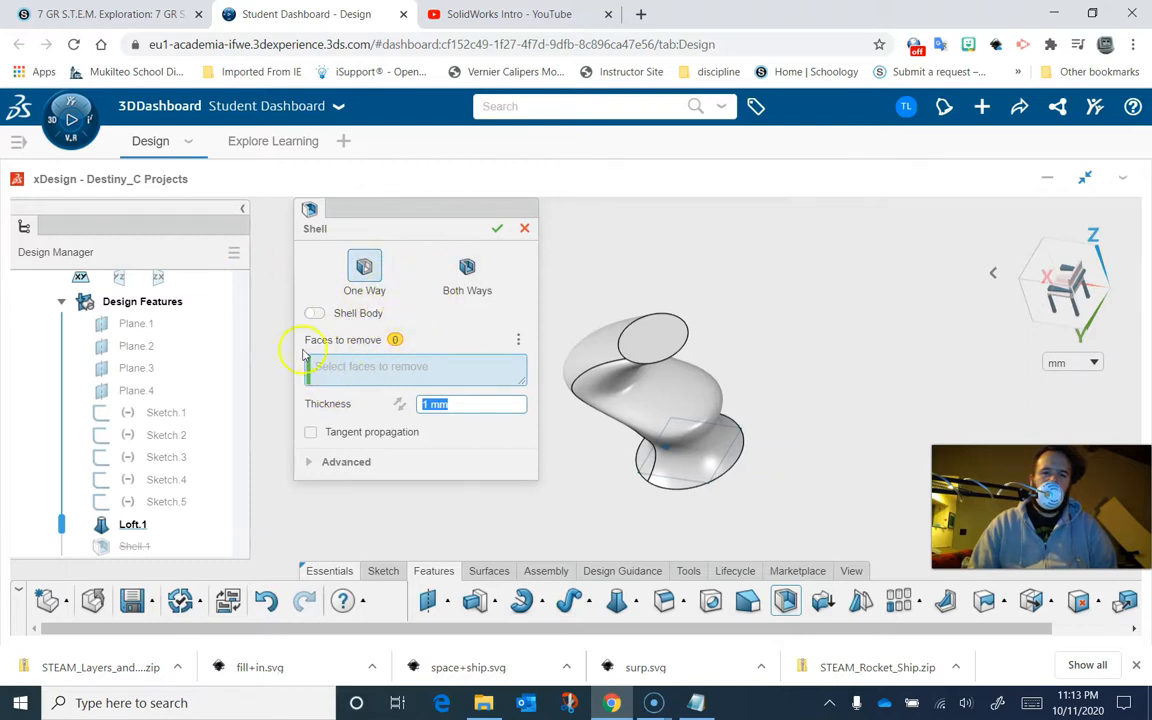
click(651, 341)
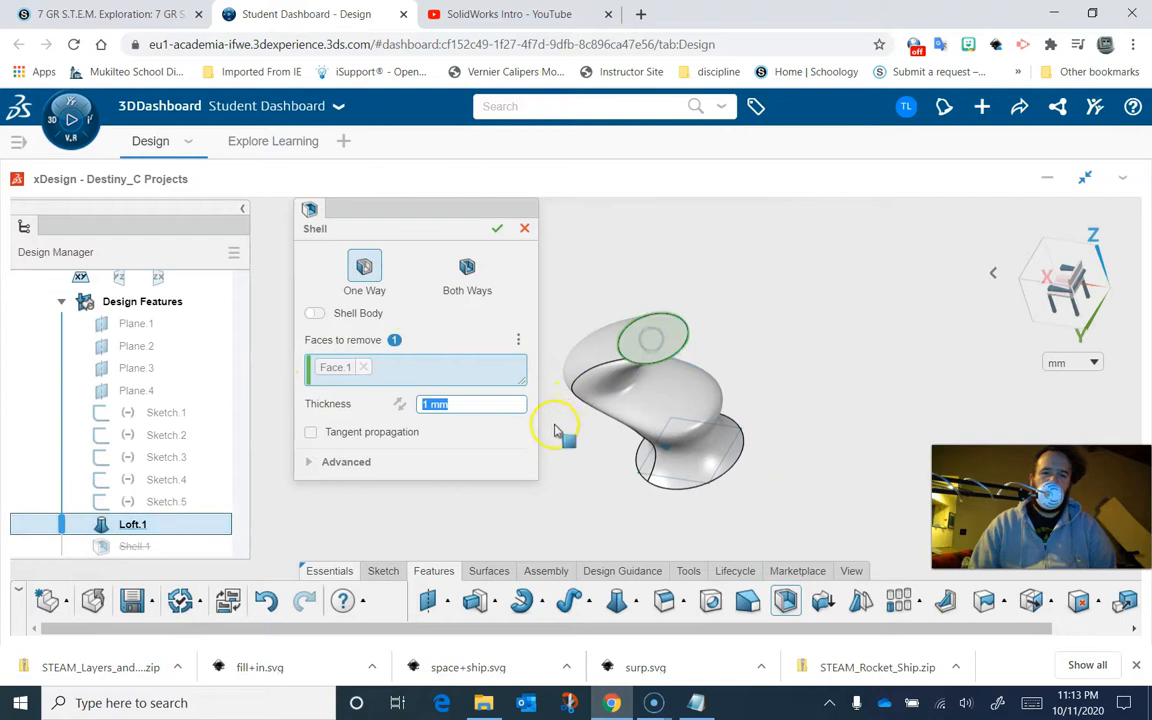
mouse_move(577, 440)
middle_down()
mouse_move(548, 439)
mouse_move(523, 416)
mouse_move(564, 447)
middle_up()
middle_drag(496, 419, 505, 505)
middle_drag(557, 491, 617, 329)
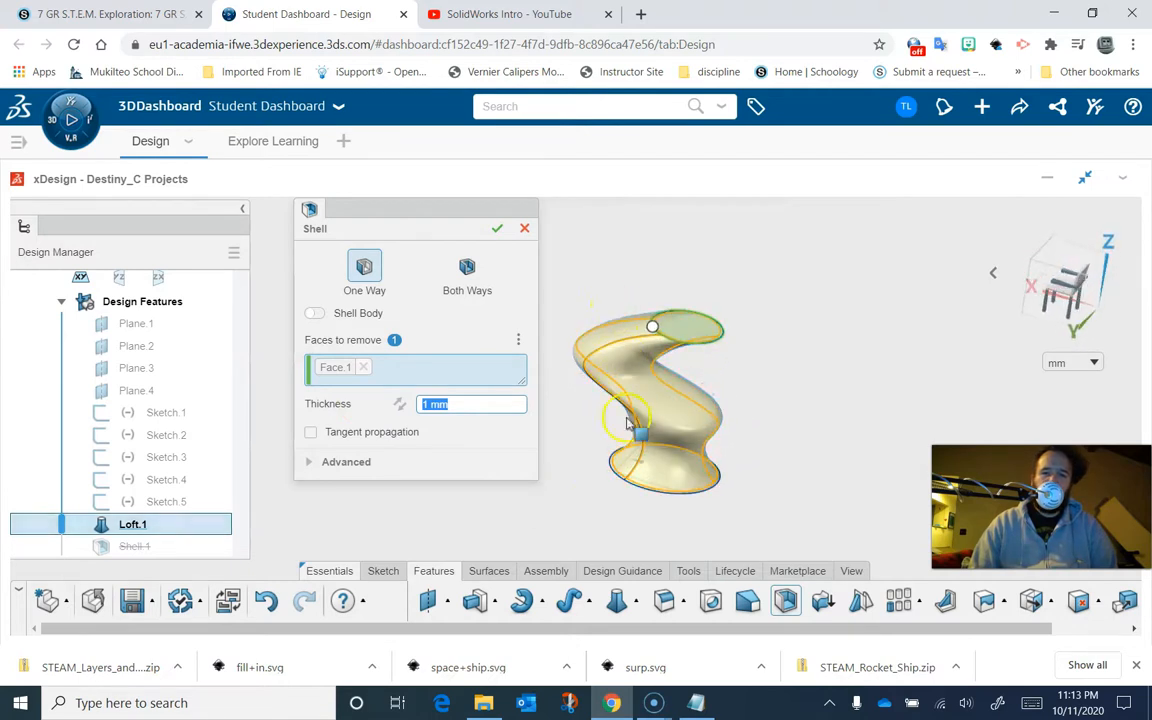
middle_drag(621, 489, 557, 532)
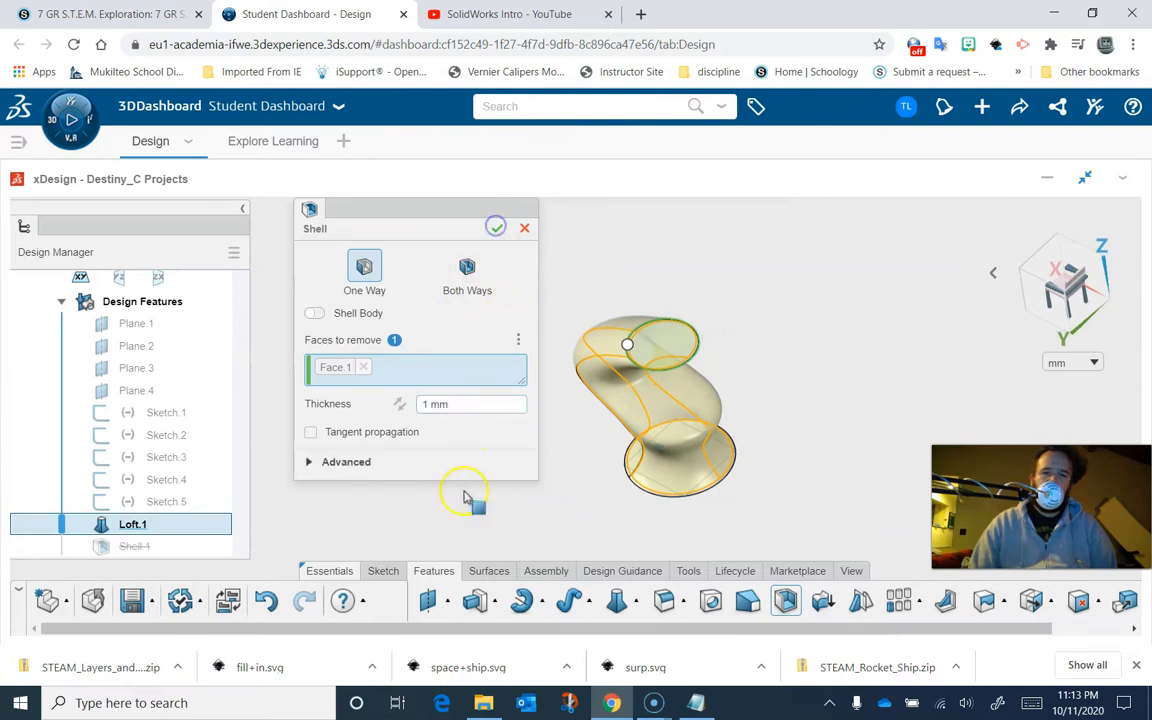
middle_drag(445, 470, 494, 450)
scroll(632, 407, up, 3)
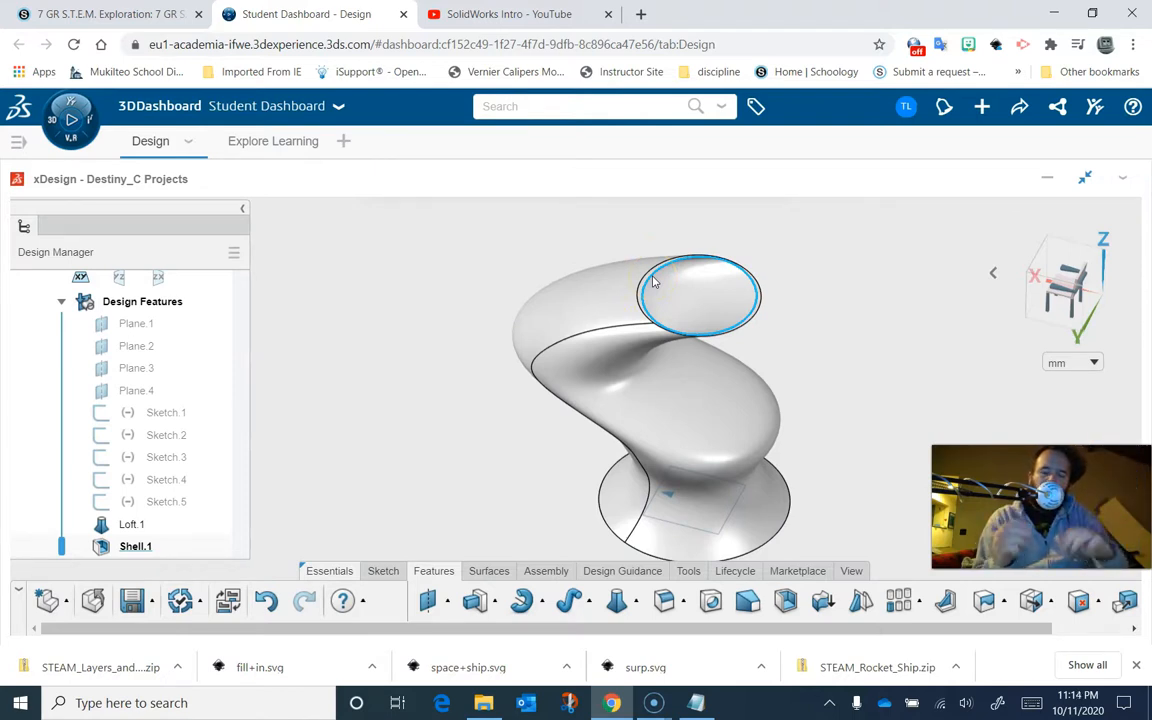
- Edit the shell and set its thickness to 3 mm
click(471, 375)
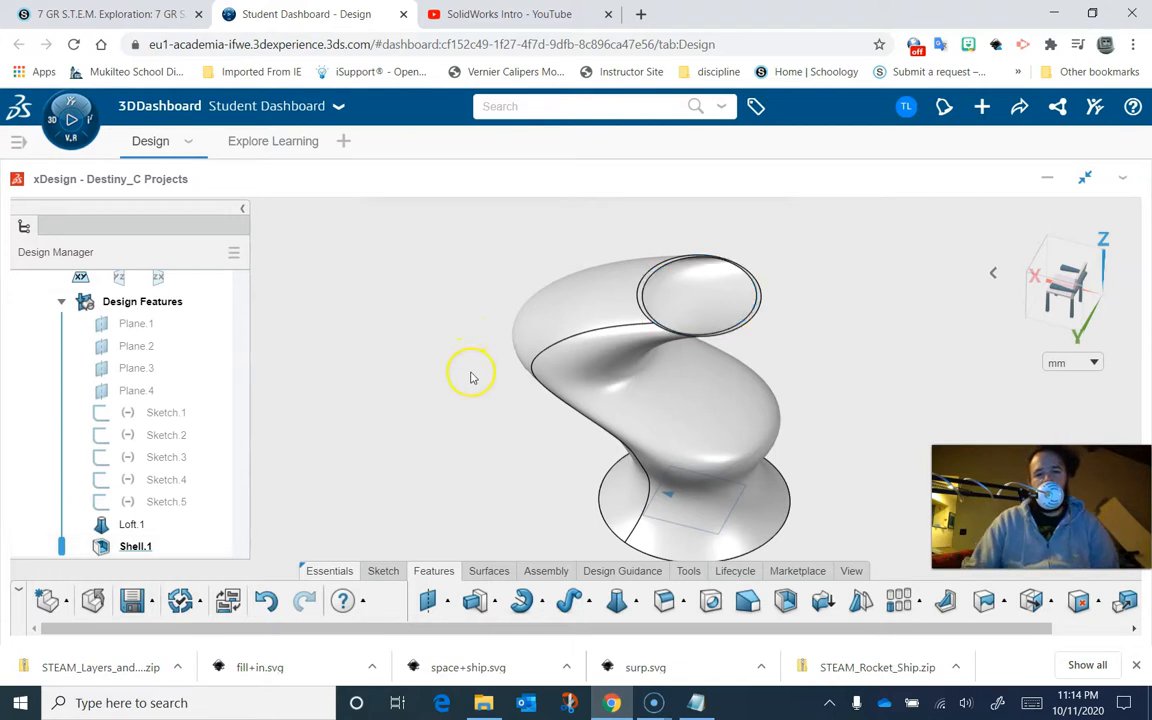
click(84, 550)
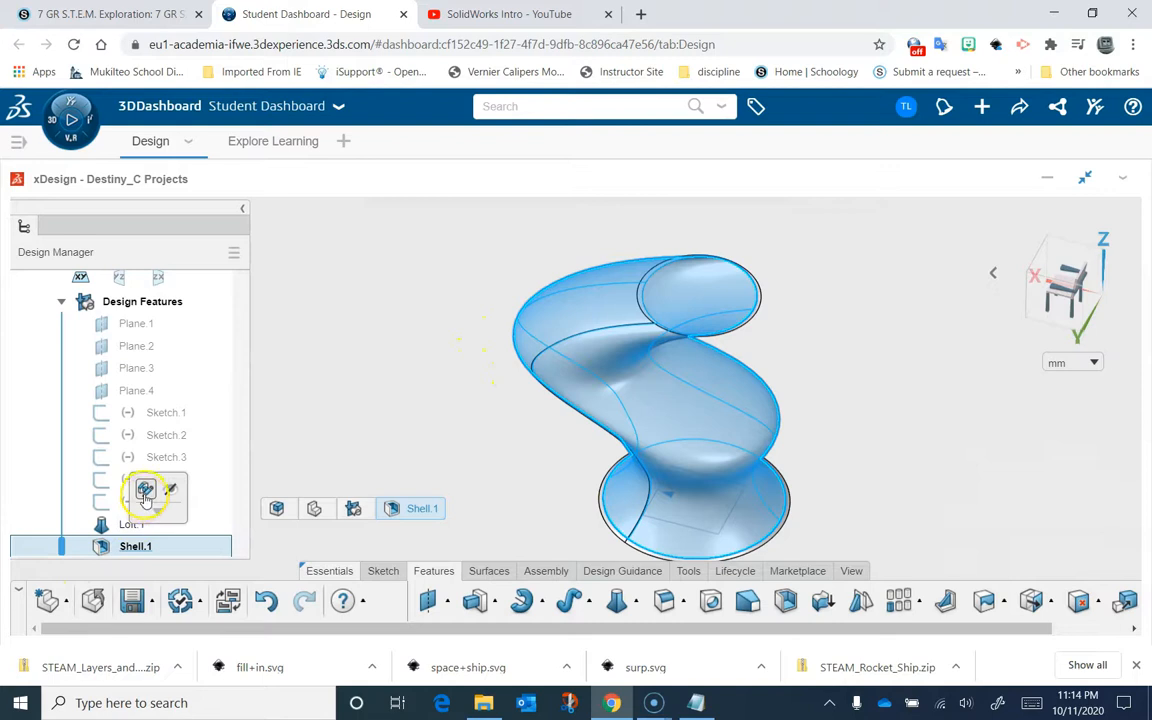
click(145, 491)
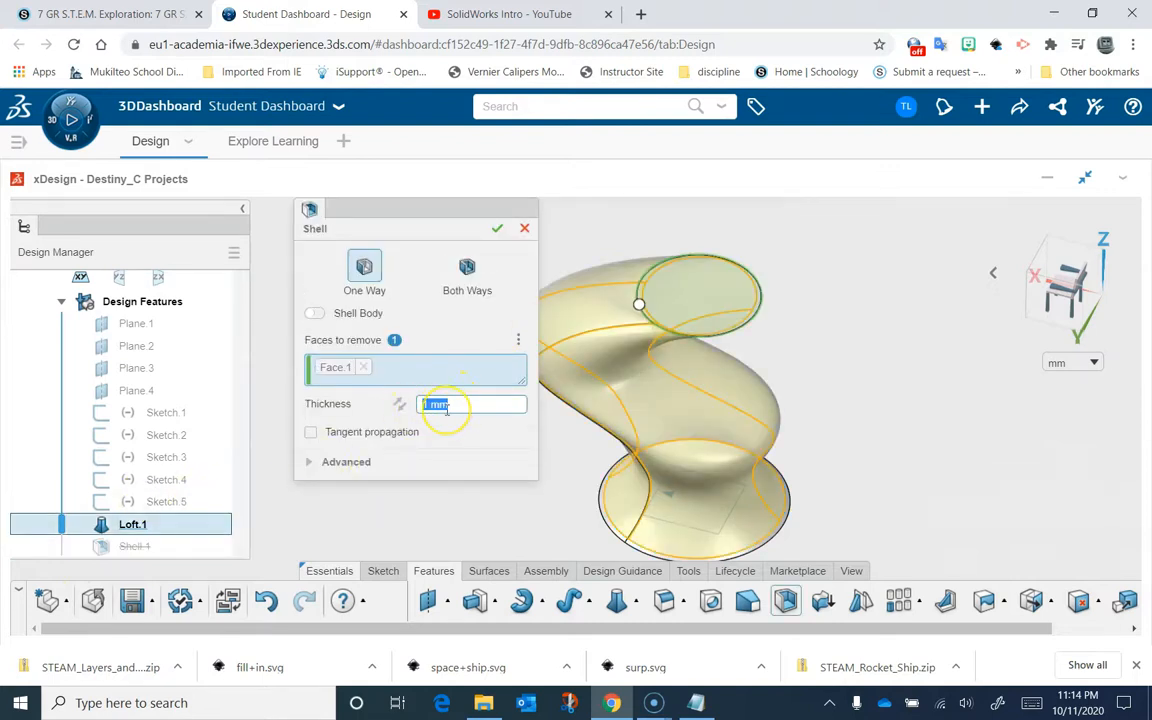
text(3)
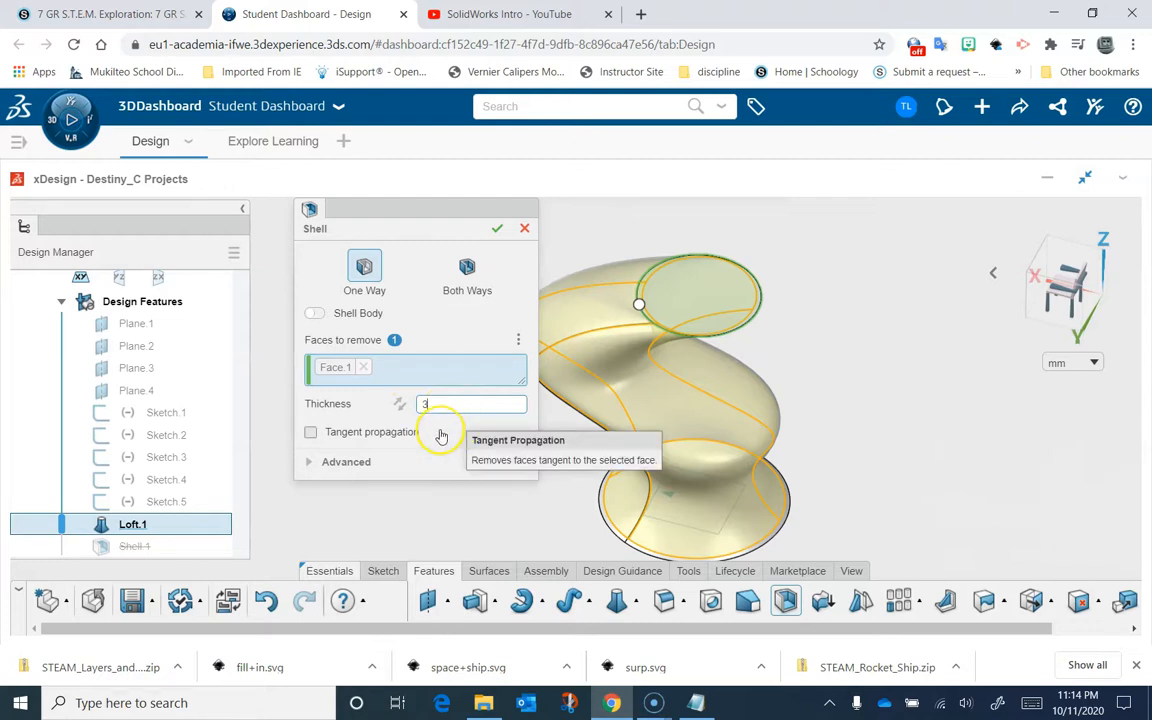
key(Return)
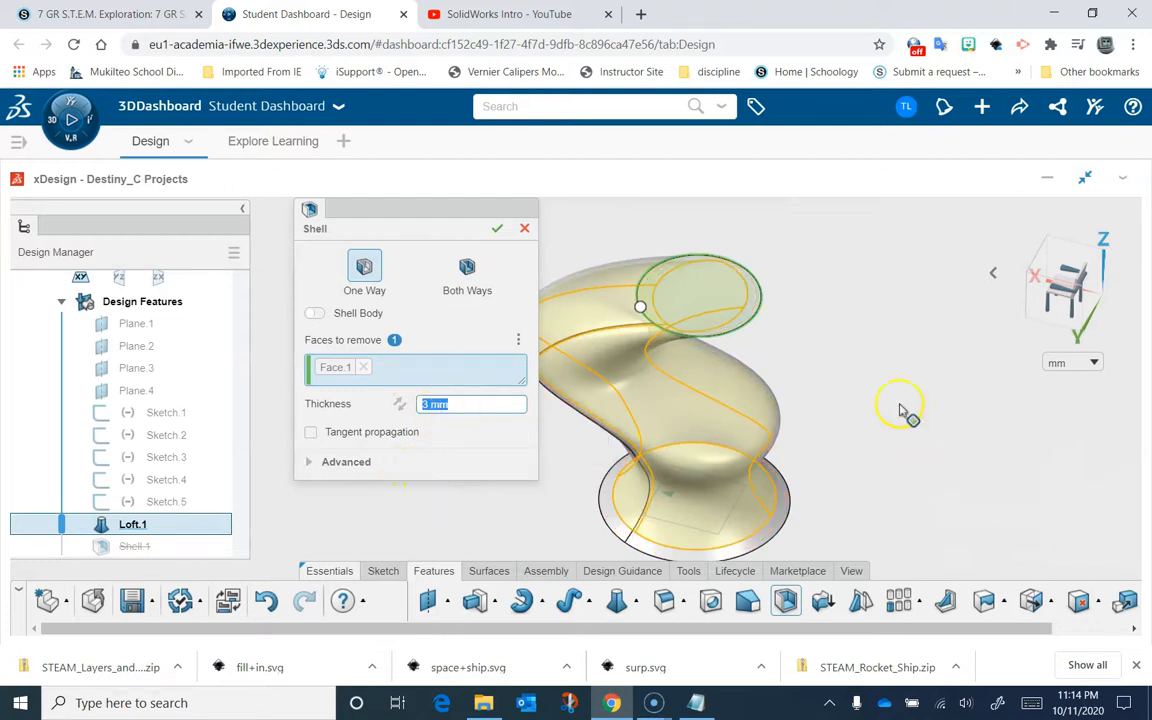